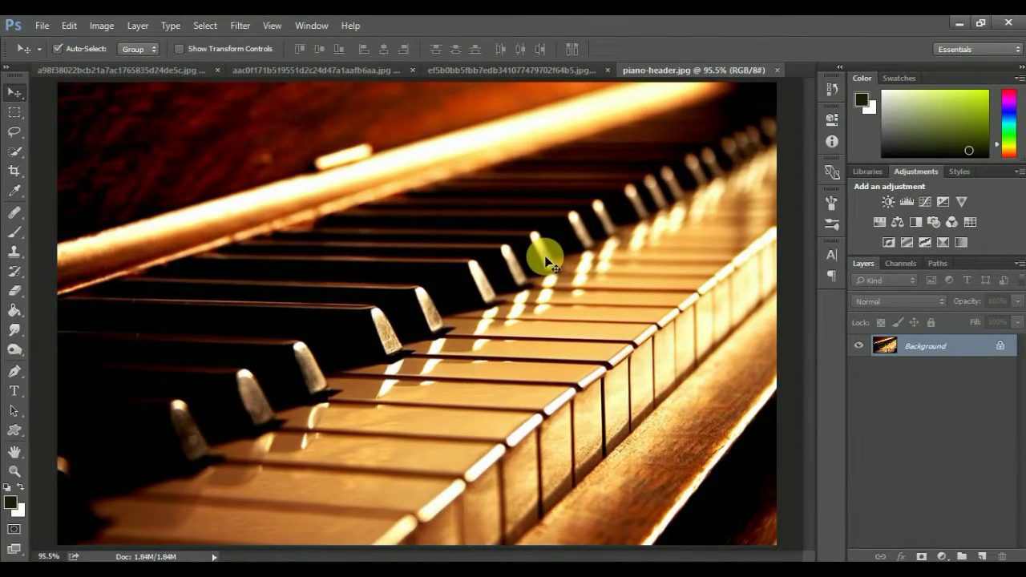
# - Drag the green-dressed dancer from her document onto the piano-header.jpg canvas as a new layer
pyautogui.press('ctrl')
pyautogui.click(558, 70)
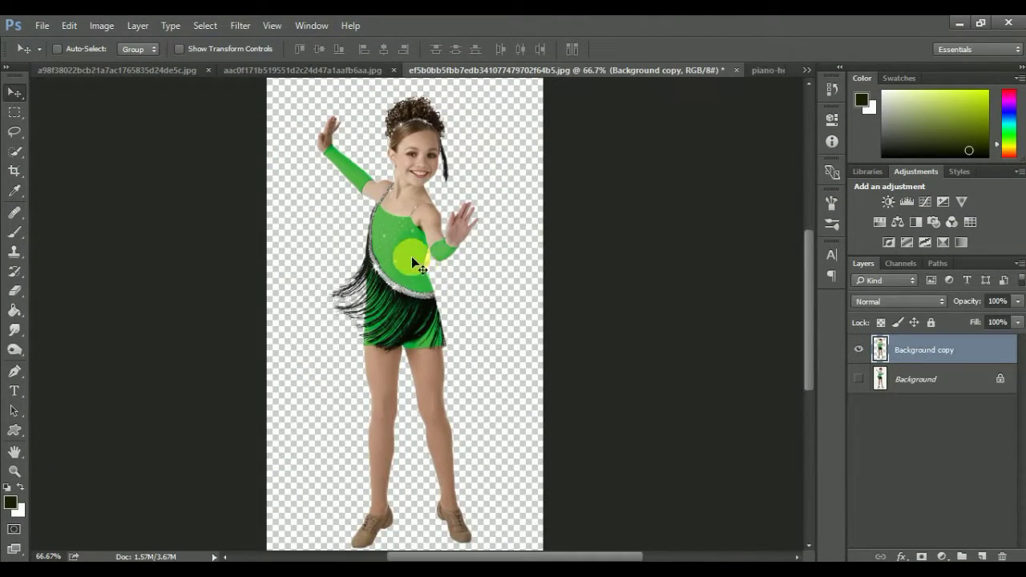
pyautogui.moveTo(411, 260); pyautogui.dragTo(765, 74)
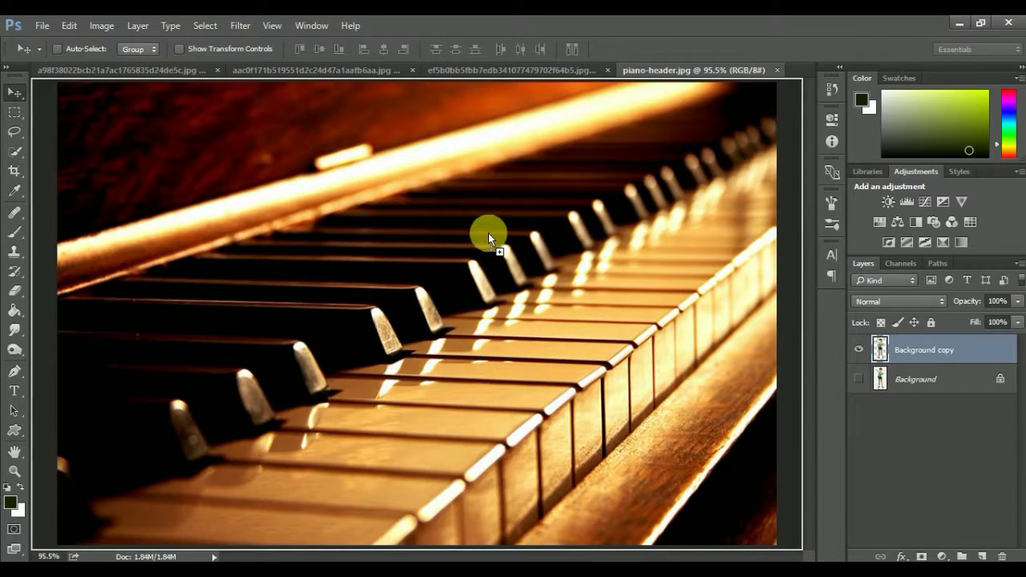
pyautogui.moveTo(766, 73); pyautogui.dragTo(472, 231)
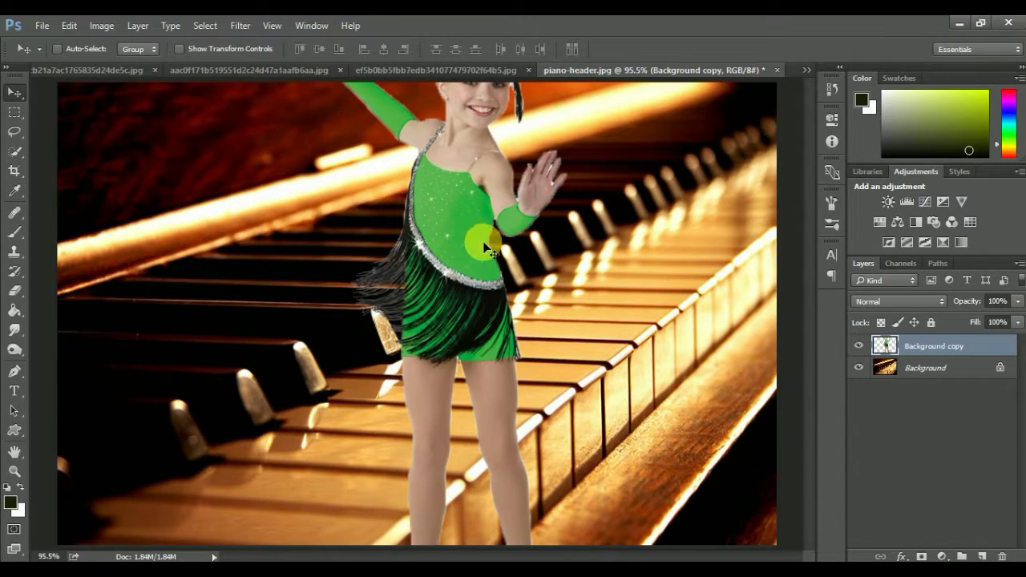
# - Free Transform the dancer down to about 19% of her size and commit
pyautogui.hotkey('ctrl', '-')
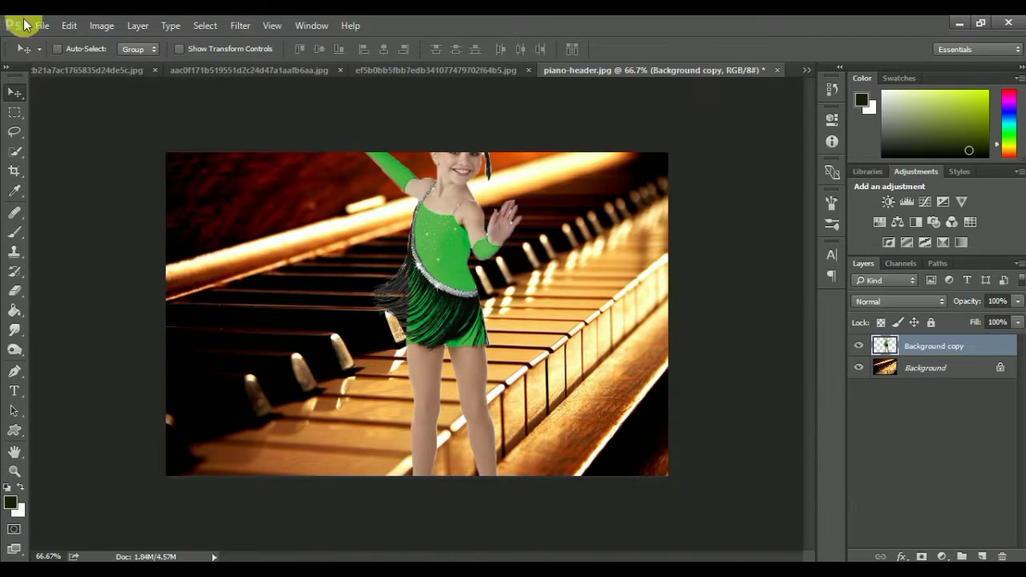
pyautogui.click(69, 25)
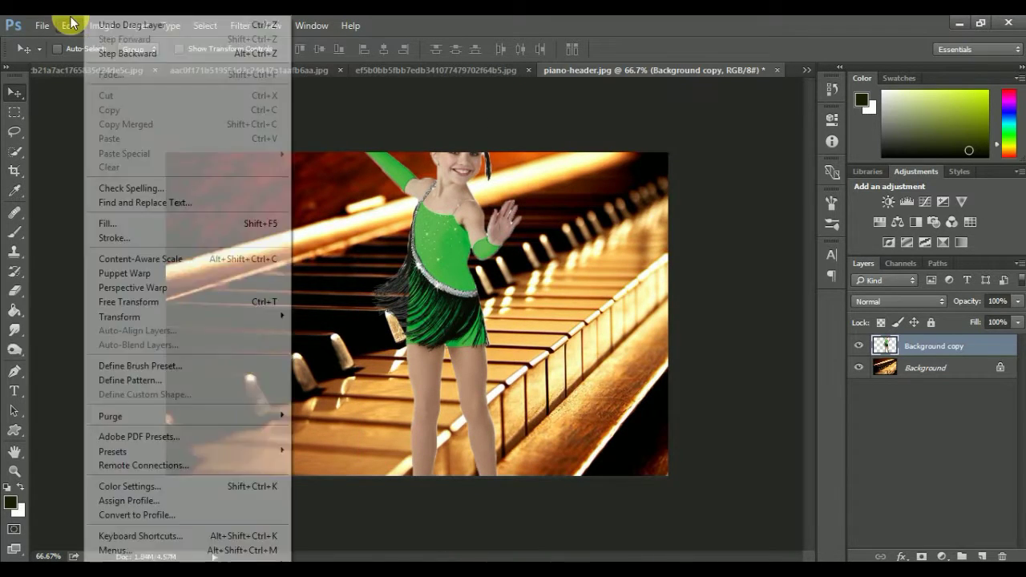
pyautogui.click(176, 301)
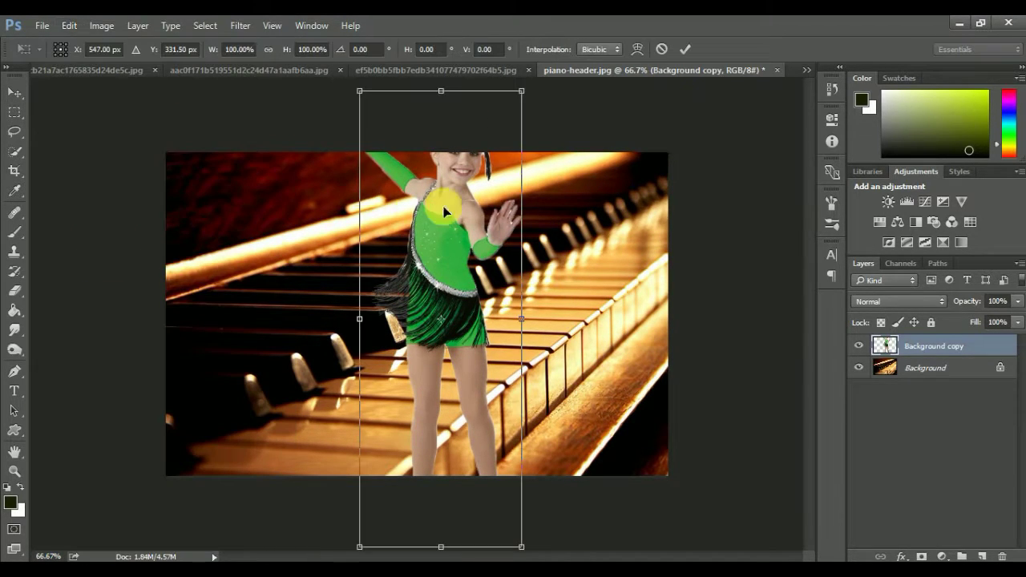
pyautogui.moveTo(528, 95)
pyautogui.mouseDown()
pyautogui.moveTo(445, 274)
pyautogui.moveTo(537, 274)
pyautogui.moveTo(540, 286)
pyautogui.mouseUp()
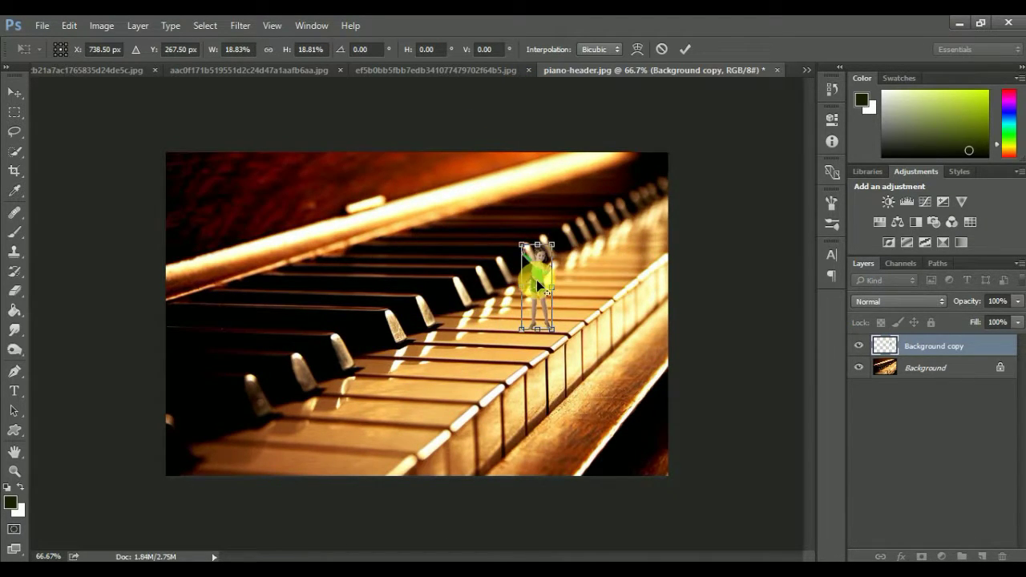
pyautogui.click(686, 49)
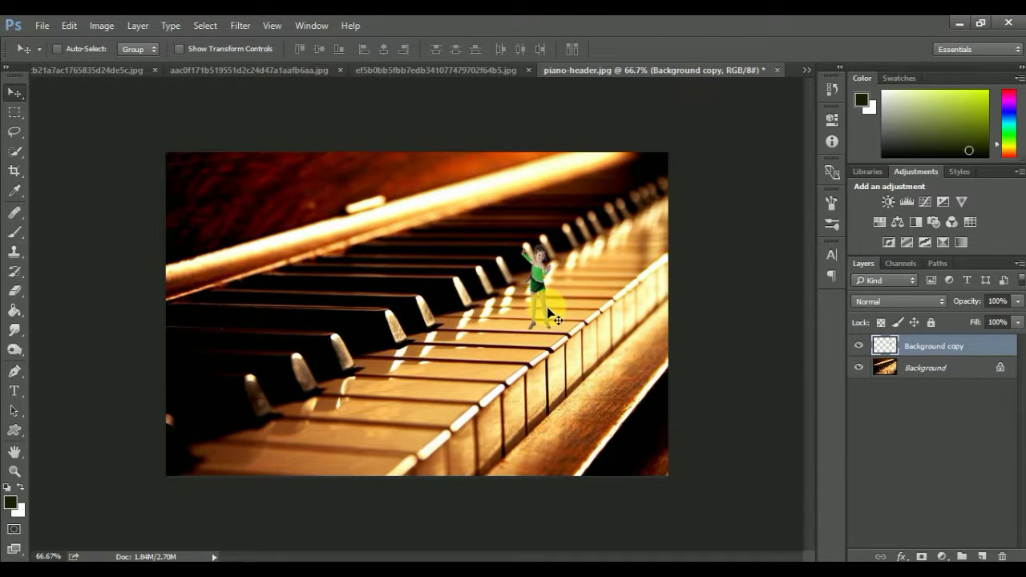
# - Free Transform the dancer again, enlarging her to about 126% and nudging her up-left on the keys
pyautogui.click(70, 24)
pyautogui.click(192, 303)
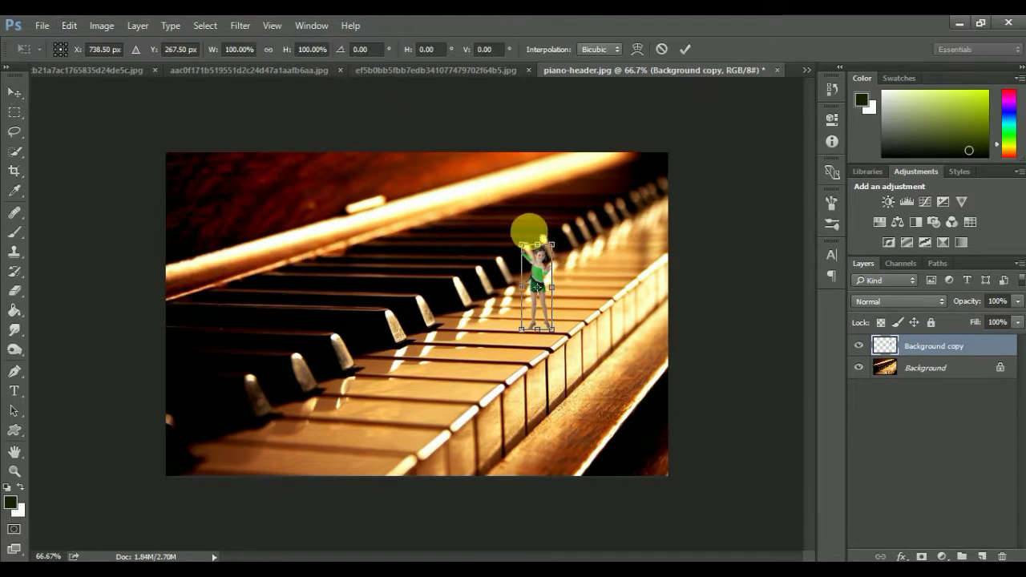
pyautogui.moveTo(558, 246); pyautogui.dragTo(566, 230)
pyautogui.moveTo(538, 269); pyautogui.dragTo(532, 278)
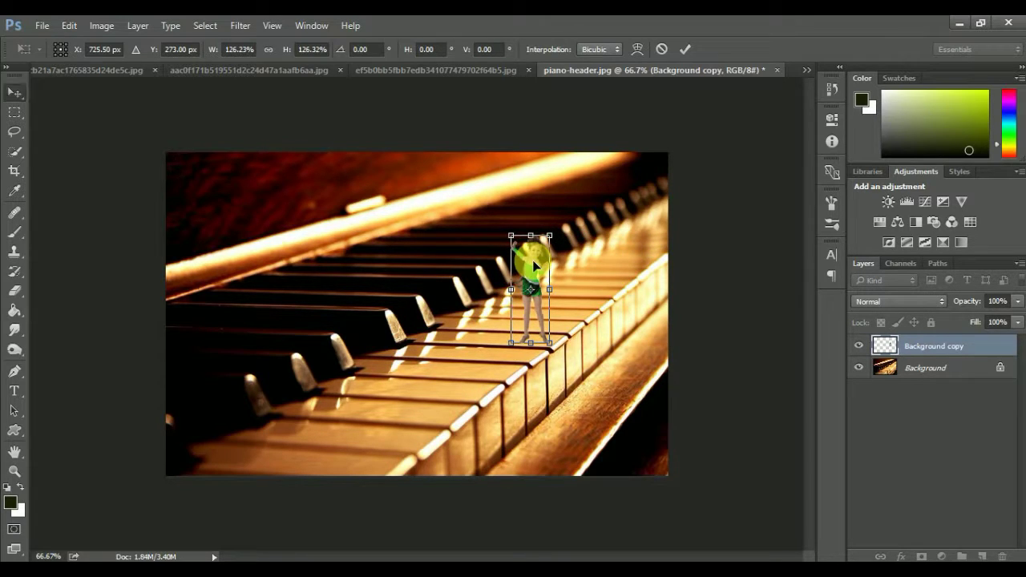
pyautogui.press('Return')
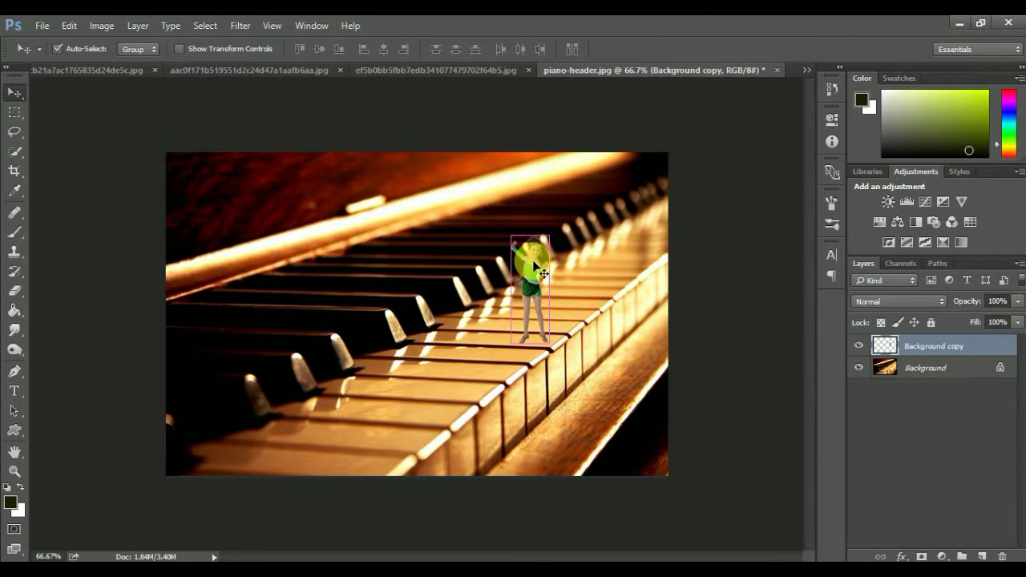
pyautogui.scroll(3, 536, 267)
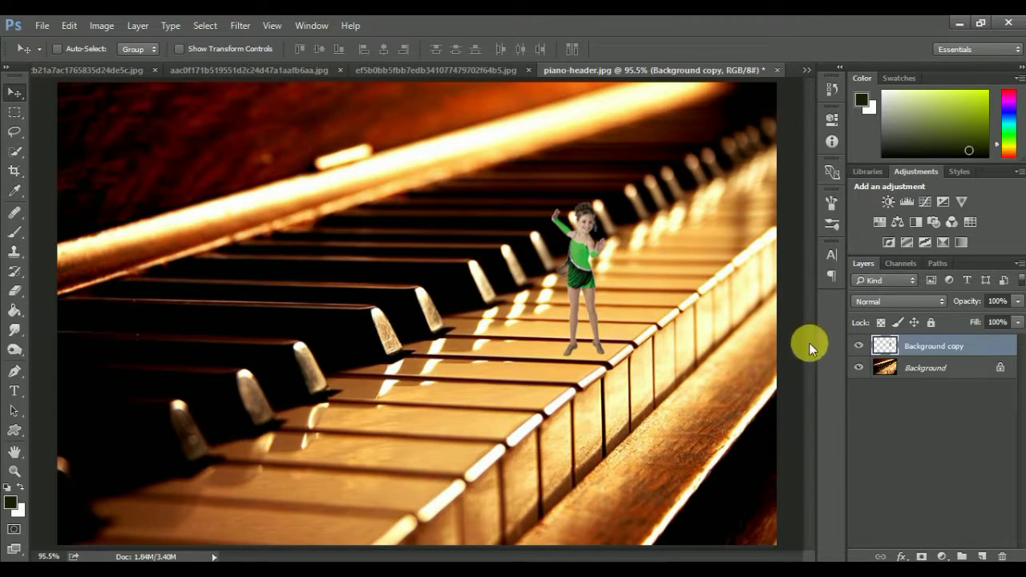
# - Duplicate the dancer layer as Background copy 2
pyautogui.rightClick(939, 349)
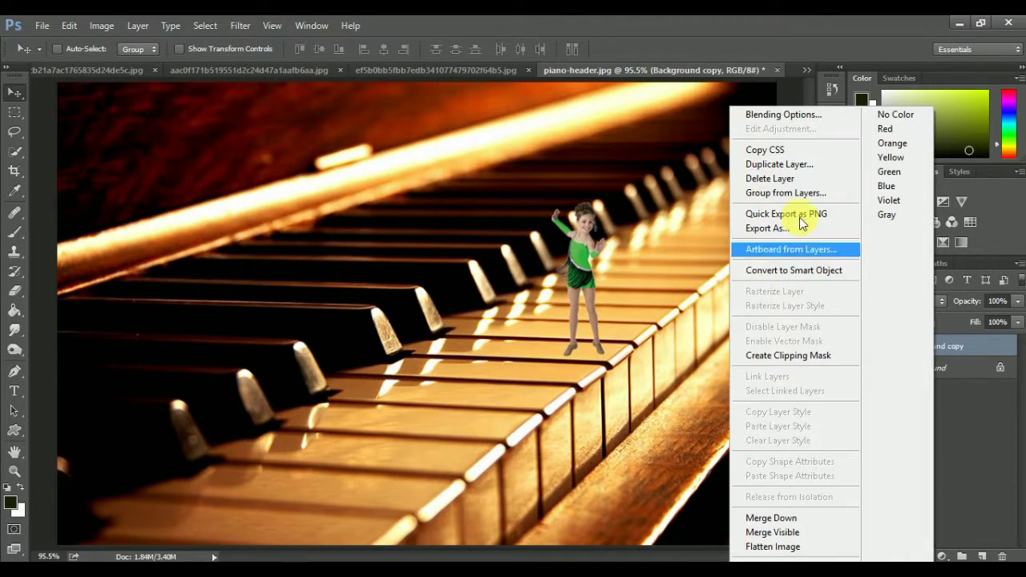
pyautogui.click(799, 171)
pyautogui.click(647, 182)
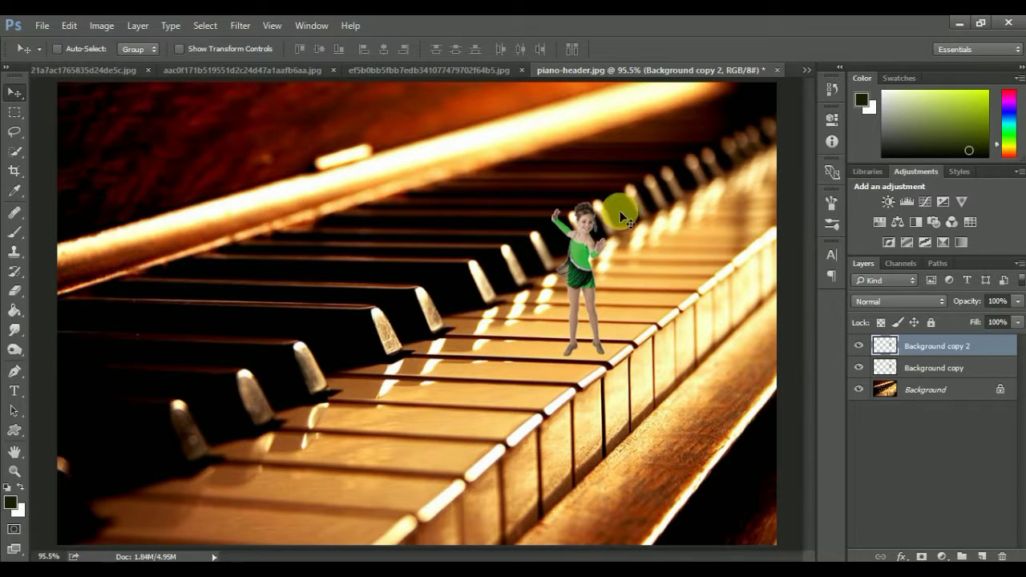
# - Start a Free Transform on the Background copy 2 dancer via the Edit menu
pyautogui.click(102, 26)
pyautogui.click(95, 26)
pyautogui.click(70, 25)
pyautogui.moveTo(119, 317)
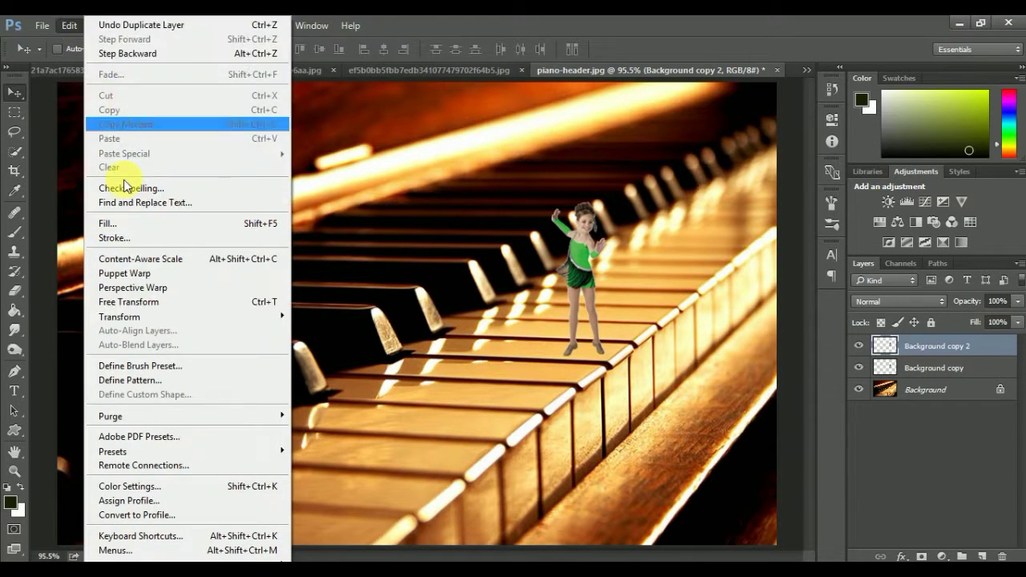
pyautogui.click(191, 300)
# - Flip the copied dancer vertically and move it below the original's feet
pyautogui.rightClick(584, 237)
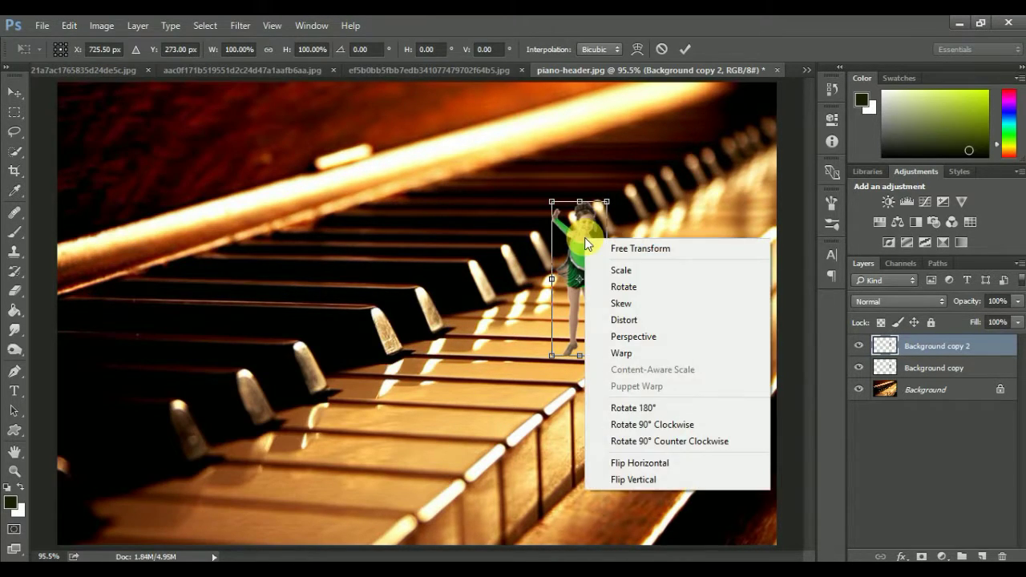
pyautogui.click(639, 479)
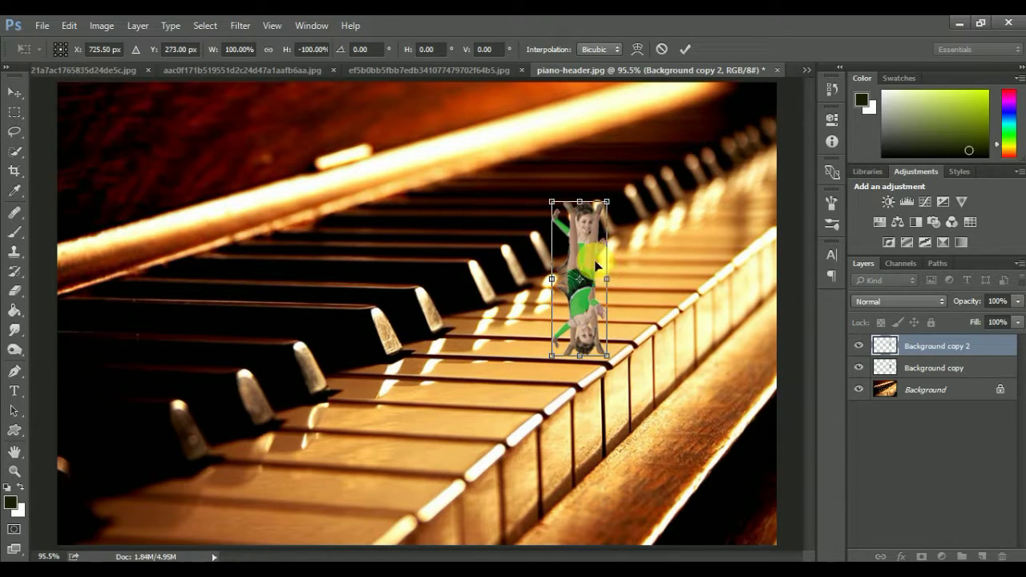
pyautogui.moveTo(592, 261); pyautogui.dragTo(584, 396)
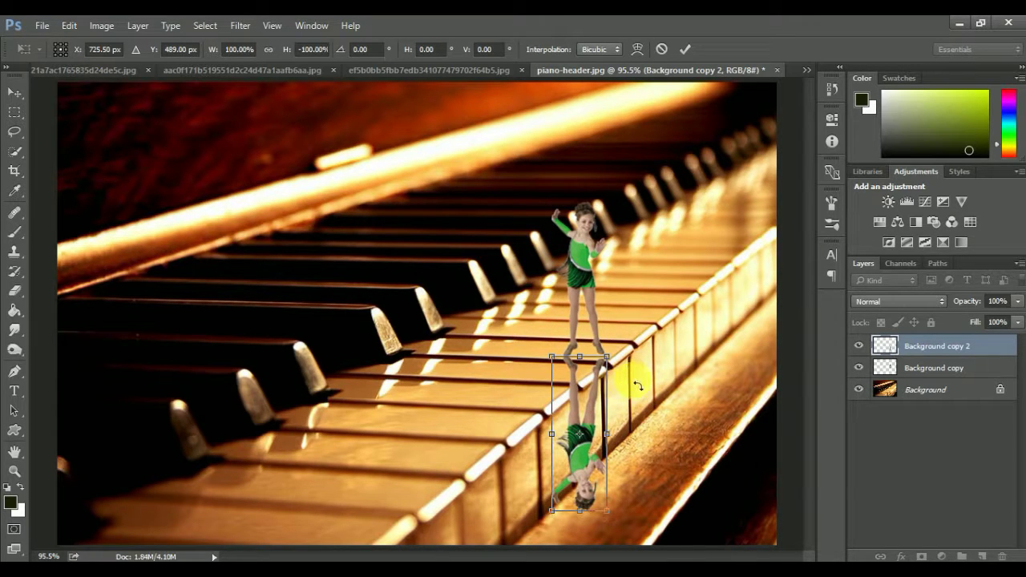
# - At 200% zoom, align the reflection to the feet and tilt it to about 176.7°
pyautogui.hotkey('ctrl', '+')
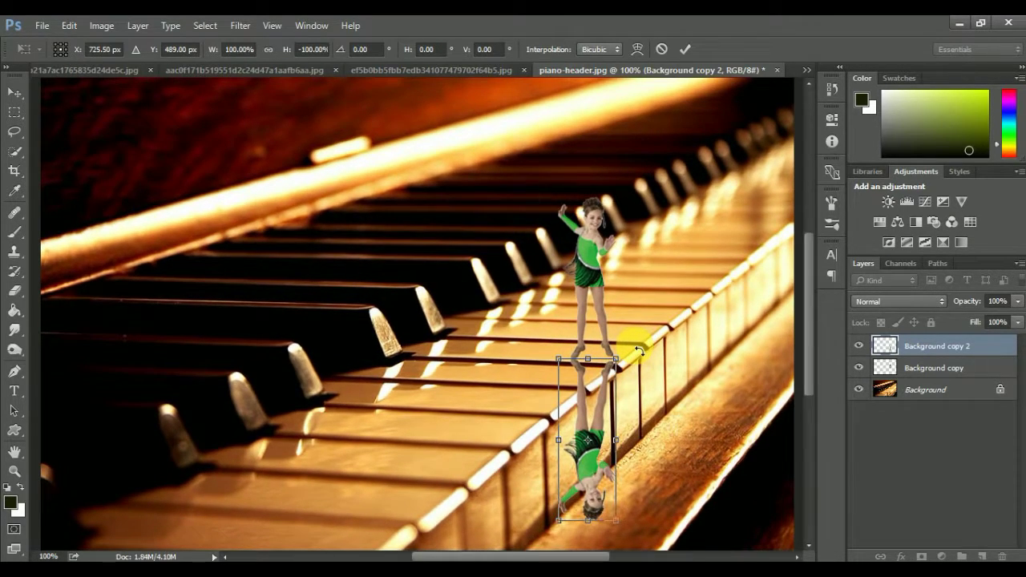
pyautogui.hotkey('ctrl', '+')
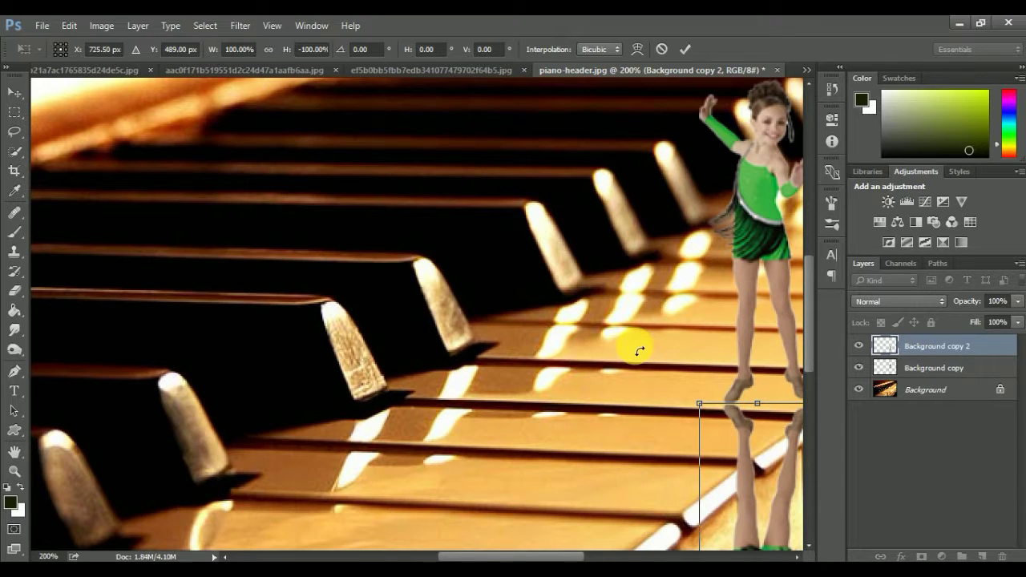
pyautogui.moveTo(638, 350); pyautogui.dragTo(431, 288)
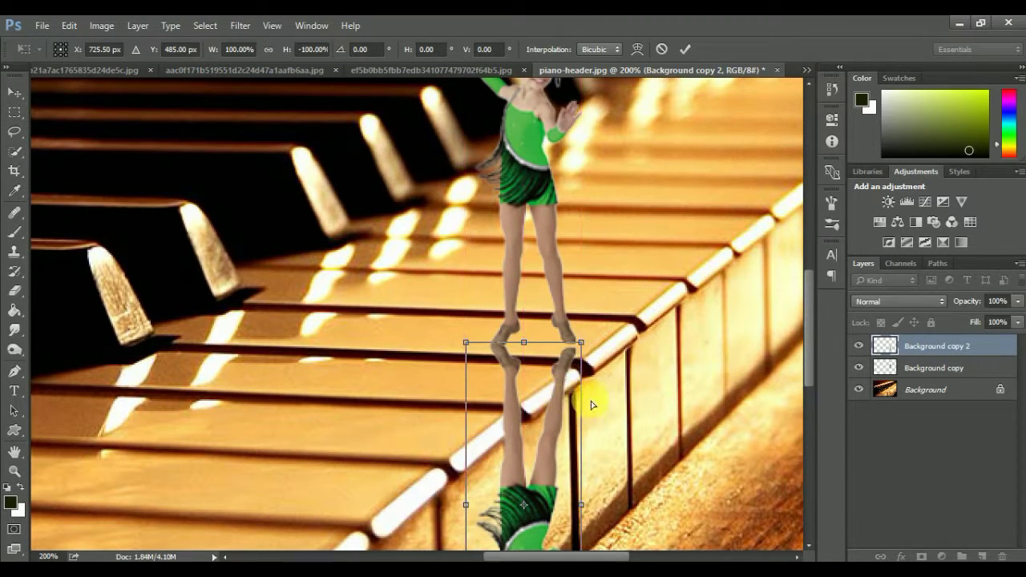
pyautogui.moveTo(558, 399); pyautogui.dragTo(559, 392)
pyautogui.hotkey('ctrl', '-')
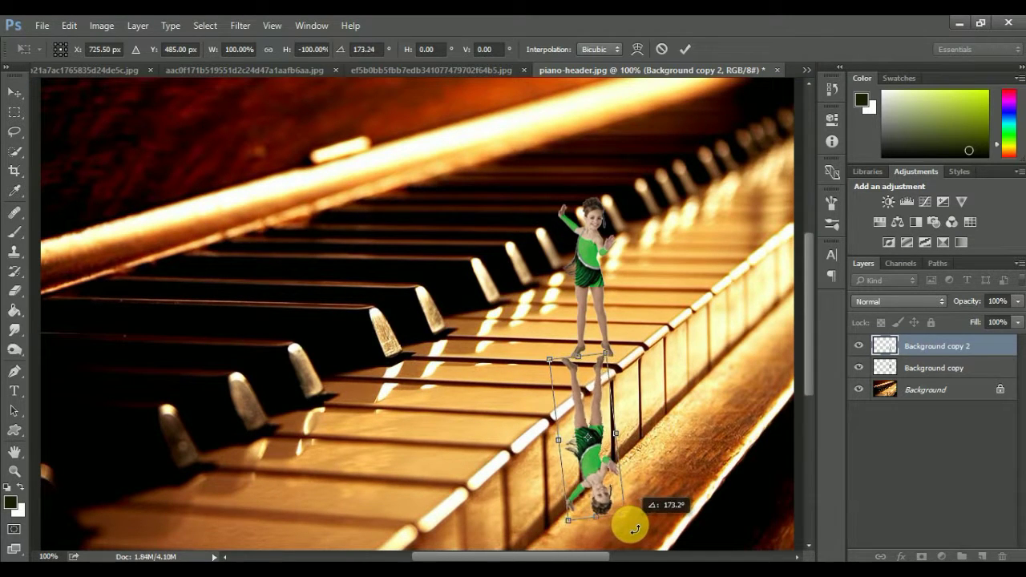
pyautogui.moveTo(623, 535); pyautogui.dragTo(629, 532)
pyautogui.moveTo(602, 427); pyautogui.dragTo(606, 429)
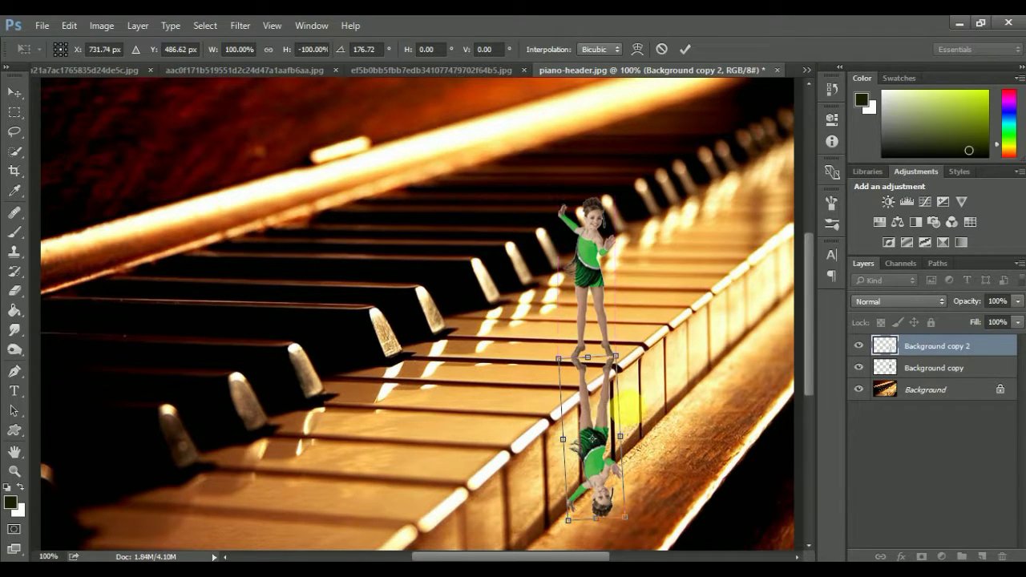
# - Commit the flipped reflection and add a white layer mask to Background copy 2
pyautogui.click(686, 51)
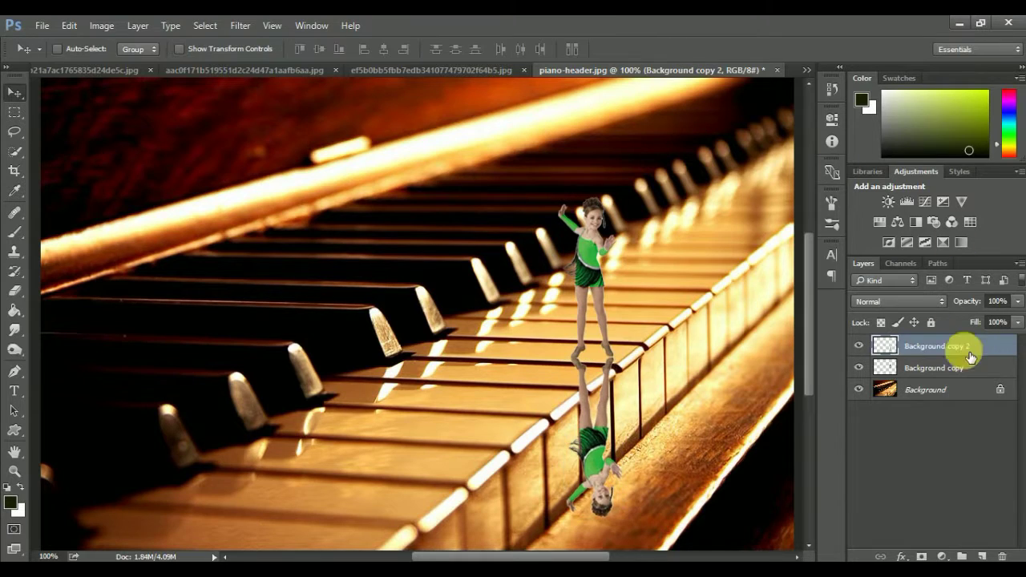
pyautogui.click(922, 556)
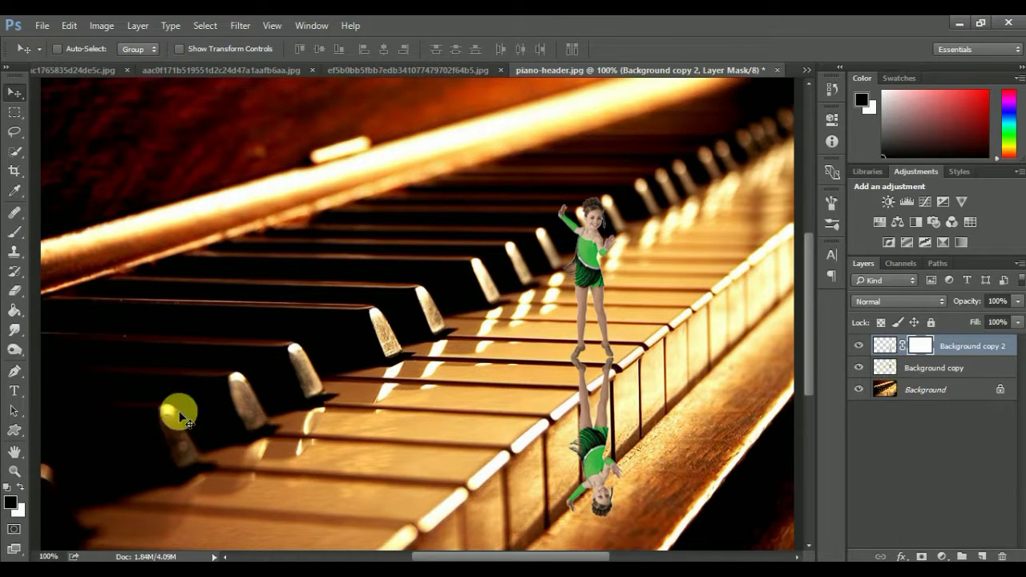
pyautogui.rightClick(13, 315)
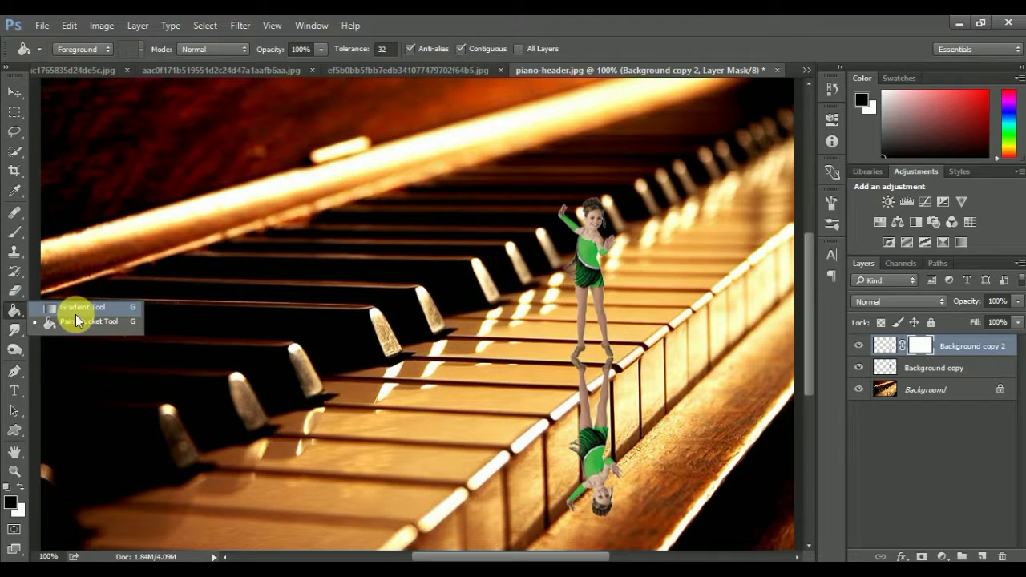
pyautogui.click(121, 305)
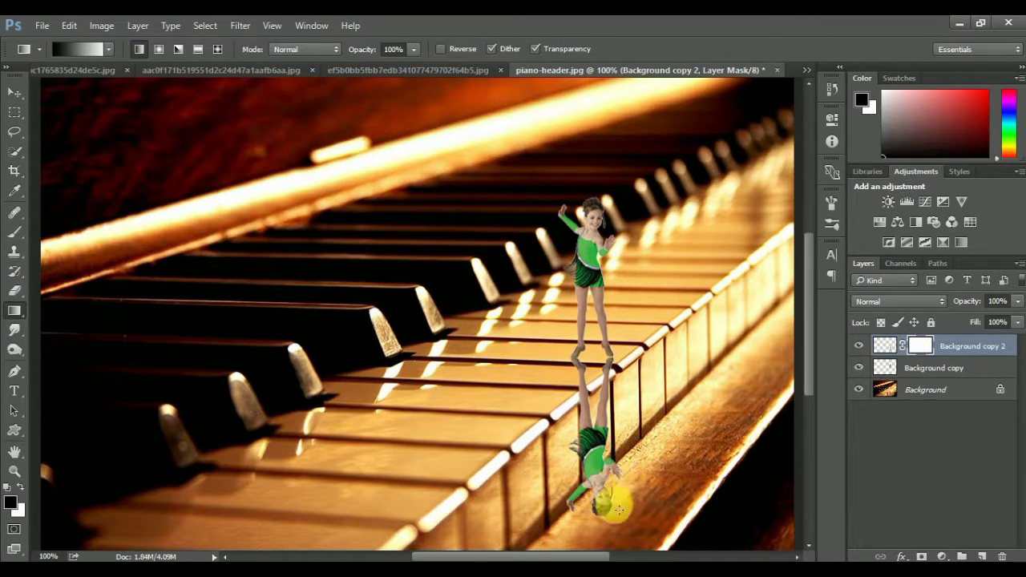
# - Draw Gradient-tool gradients on the mask from the feet downward until the reflection fades softly
pyautogui.moveTo(617, 501); pyautogui.dragTo(613, 367)
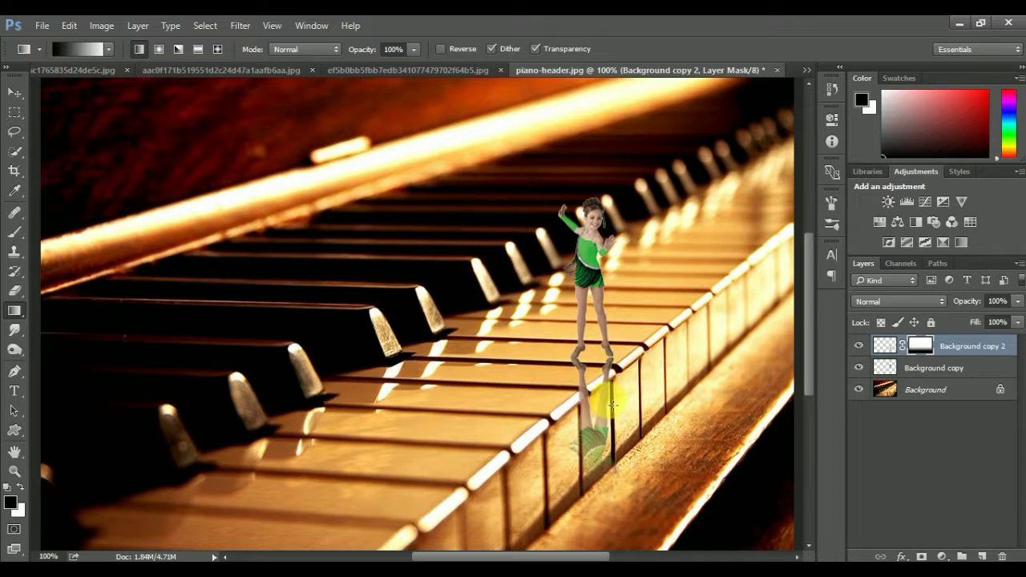
pyautogui.moveTo(600, 431); pyautogui.dragTo(591, 339)
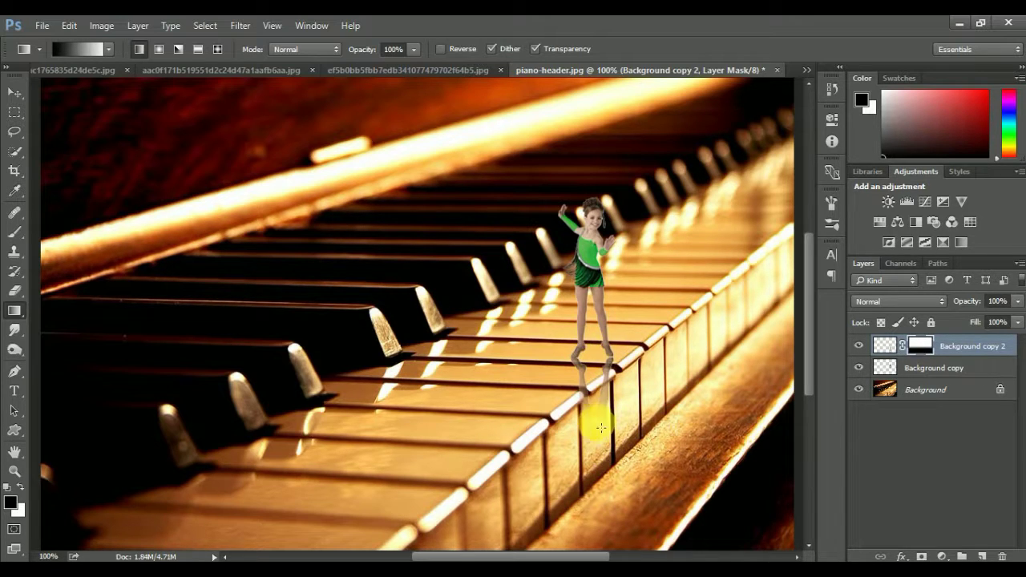
pyautogui.moveTo(601, 428); pyautogui.dragTo(591, 356)
pyautogui.moveTo(609, 409); pyautogui.dragTo(601, 356)
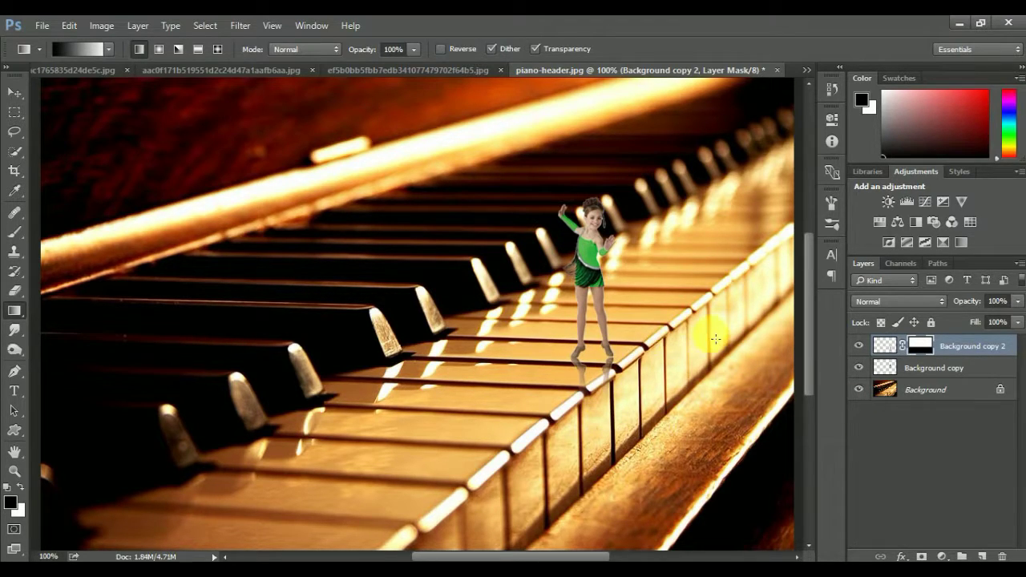
# - Move the green dancer and her reflection together slightly left and up
pyautogui.keyDown('shift'); pyautogui.click(958, 367); pyautogui.keyUp('shift')
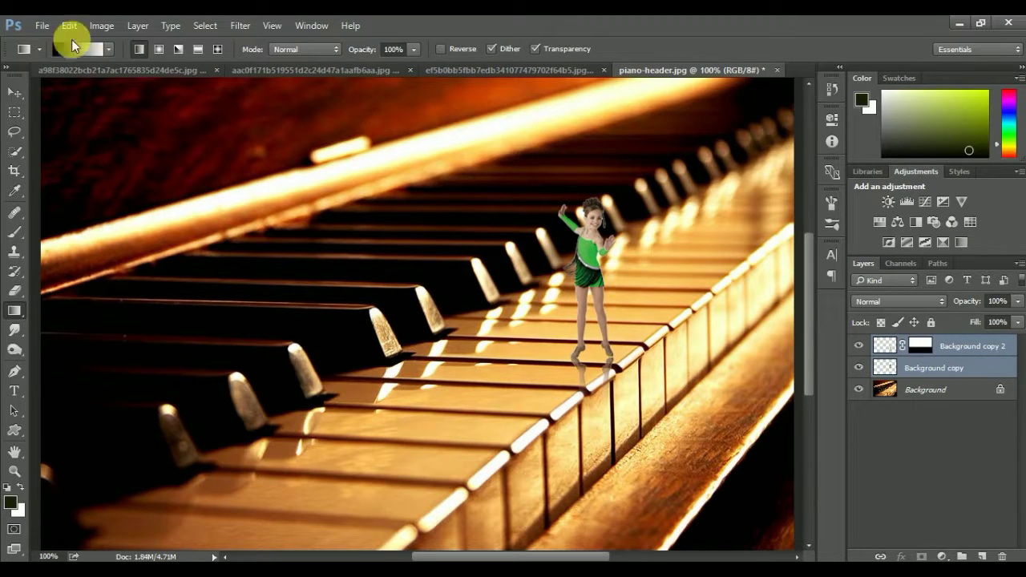
pyautogui.click(19, 92)
pyautogui.moveTo(591, 319); pyautogui.dragTo(575, 317)
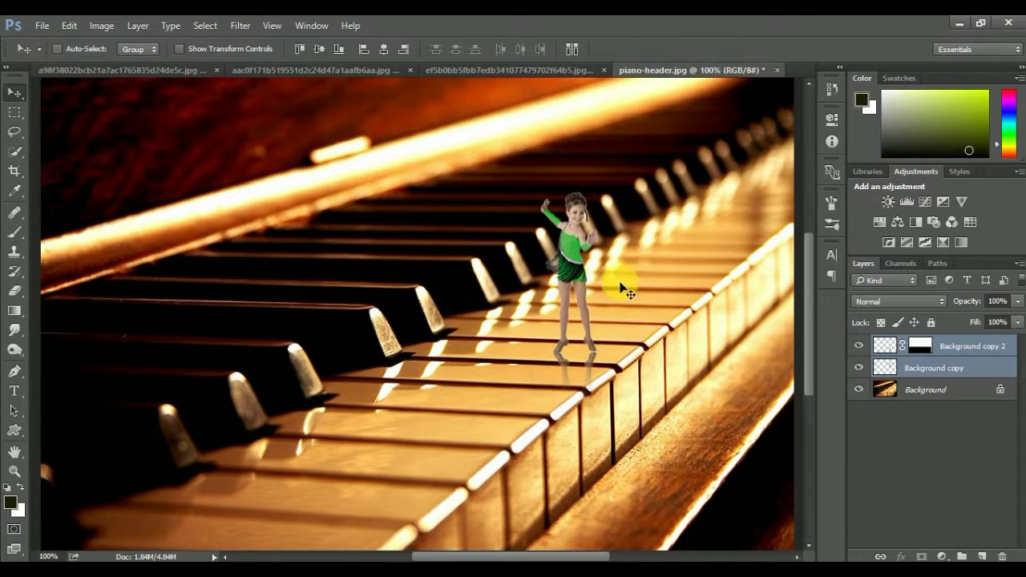
# - Select the green dancer's Background copy layer and zoom in on her body
pyautogui.click(953, 371)
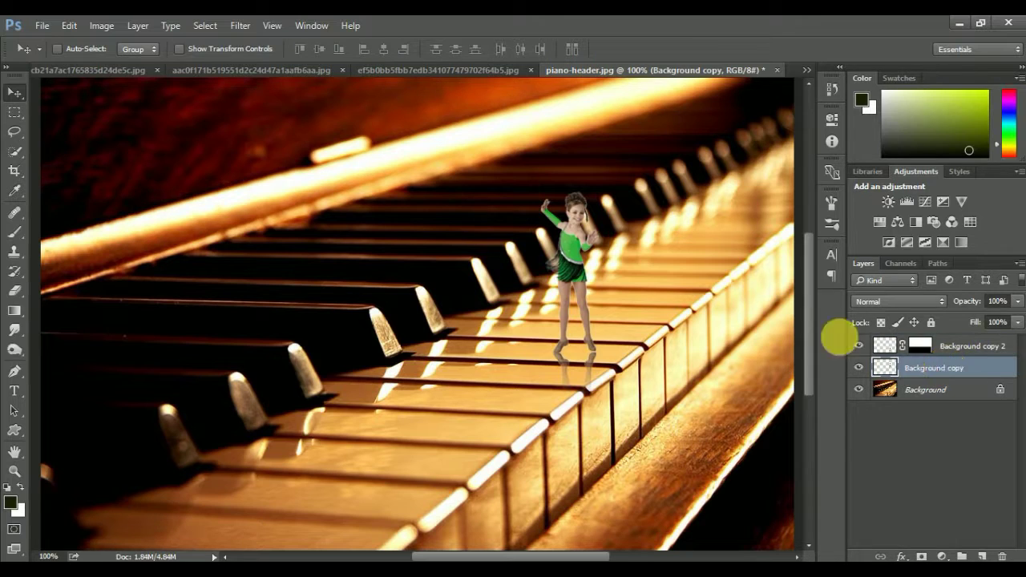
pyautogui.keyDown('ctrl'); pyautogui.click(571, 321); pyautogui.keyUp('ctrl')
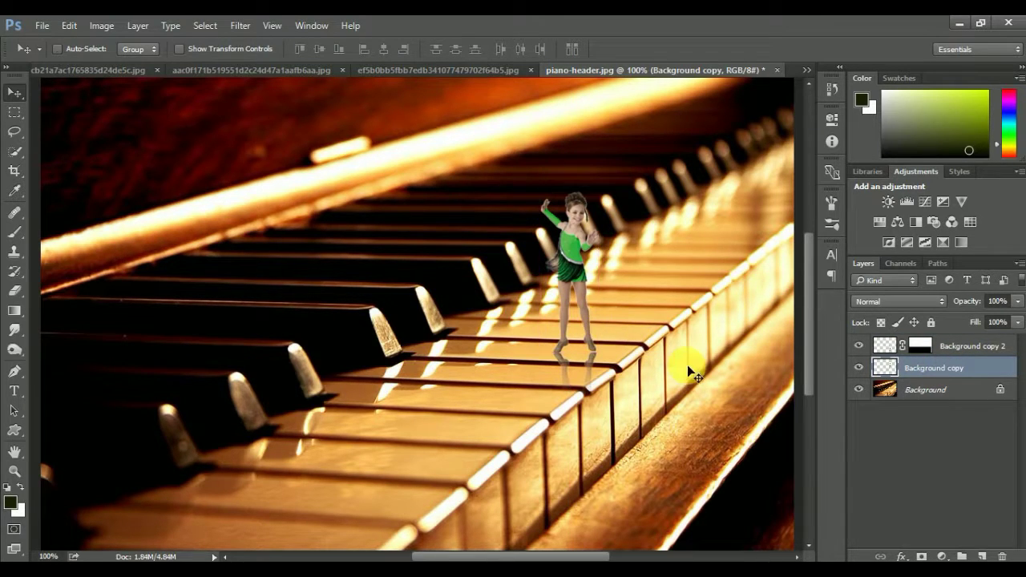
pyautogui.click(957, 346)
pyautogui.click(934, 368)
pyautogui.moveTo(586, 277); pyautogui.dragTo(672, 276)
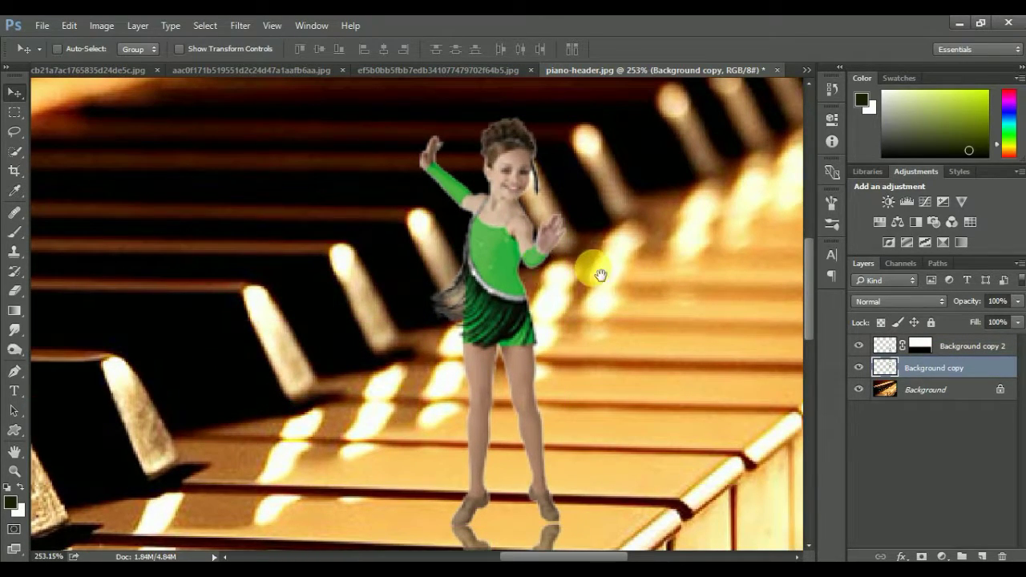
pyautogui.keyDown('ctrl'); pyautogui.click(542, 268); pyautogui.keyUp('ctrl')
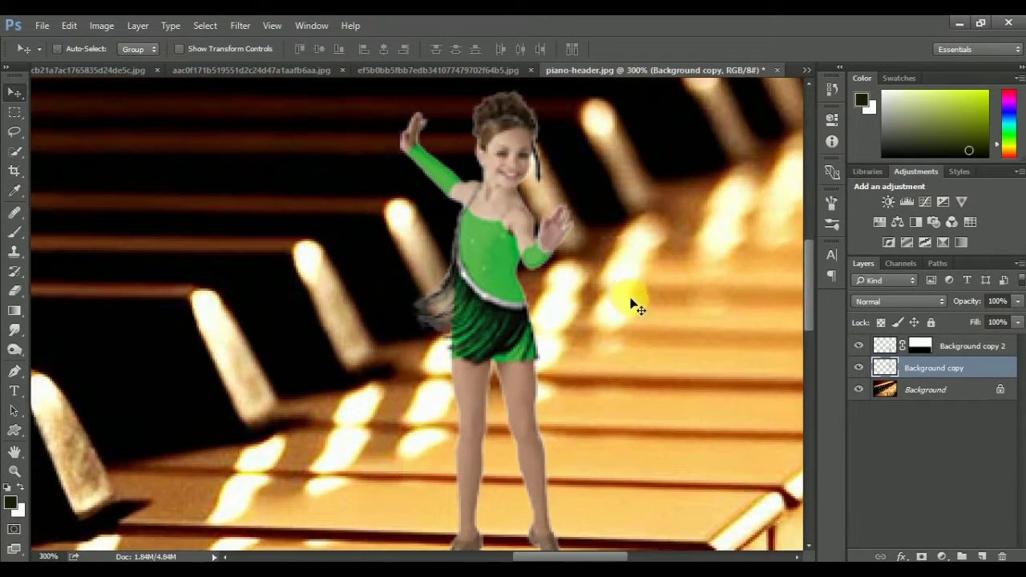
# - Run Camera Raw Filter on the green dancer layer: Exposure +0.15, Highlights +23, Whites -31
pyautogui.keyDown('alt'); pyautogui.click(504, 270); pyautogui.keyUp('alt')
pyautogui.click(241, 25)
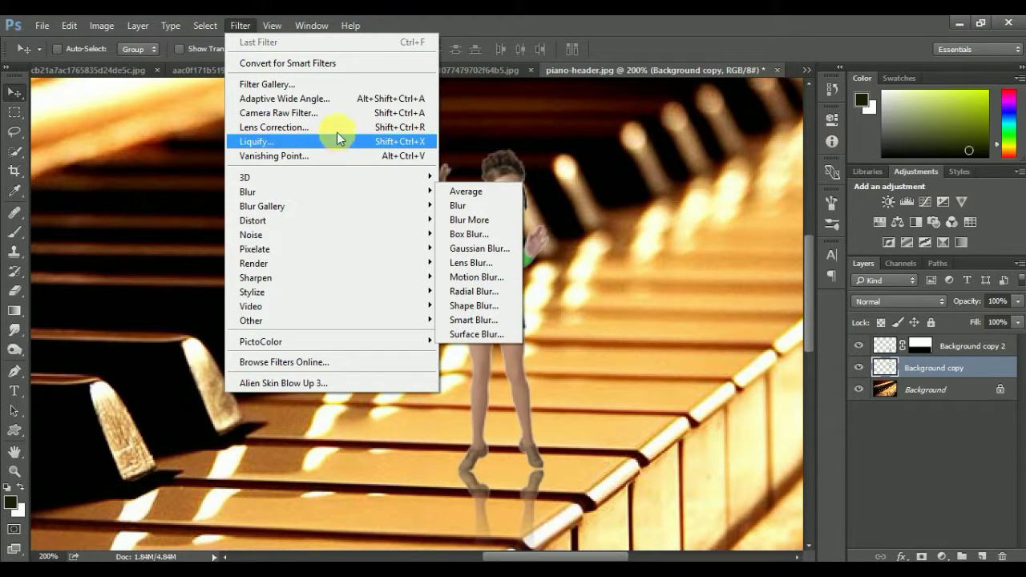
pyautogui.press('Escape')
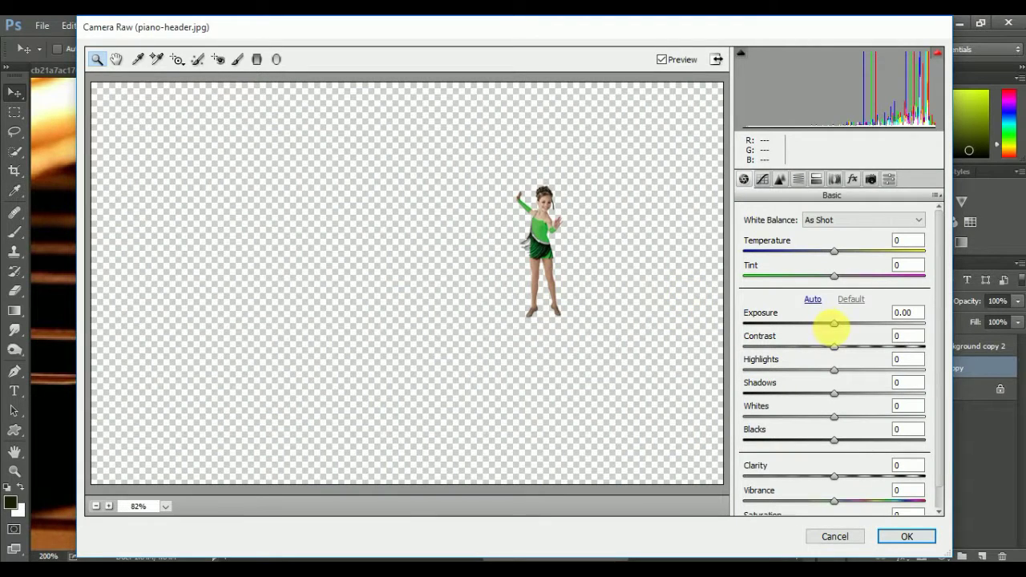
pyautogui.moveTo(843, 329); pyautogui.dragTo(840, 329)
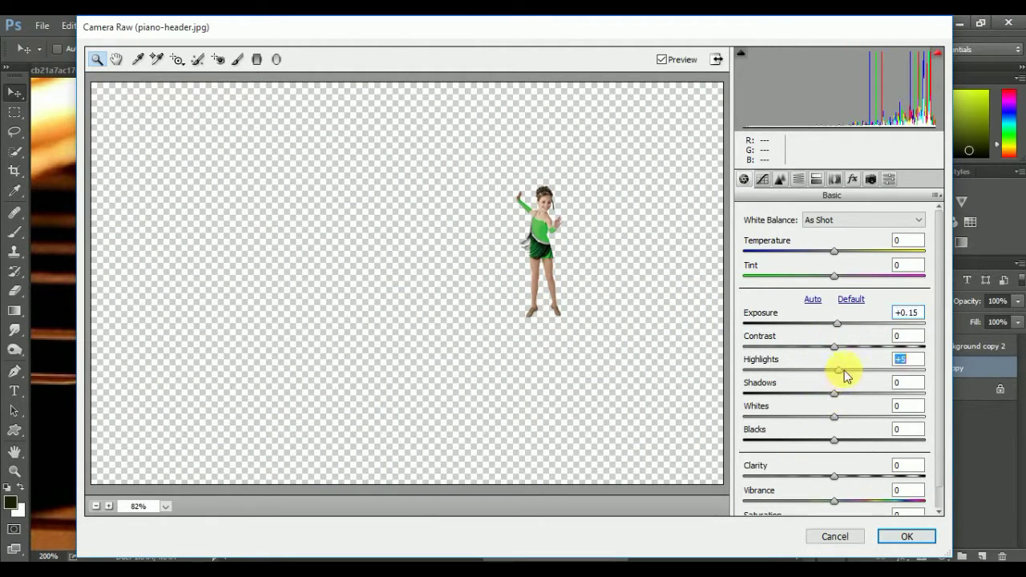
pyautogui.moveTo(844, 371); pyautogui.dragTo(853, 370)
pyautogui.moveTo(832, 417); pyautogui.dragTo(805, 417)
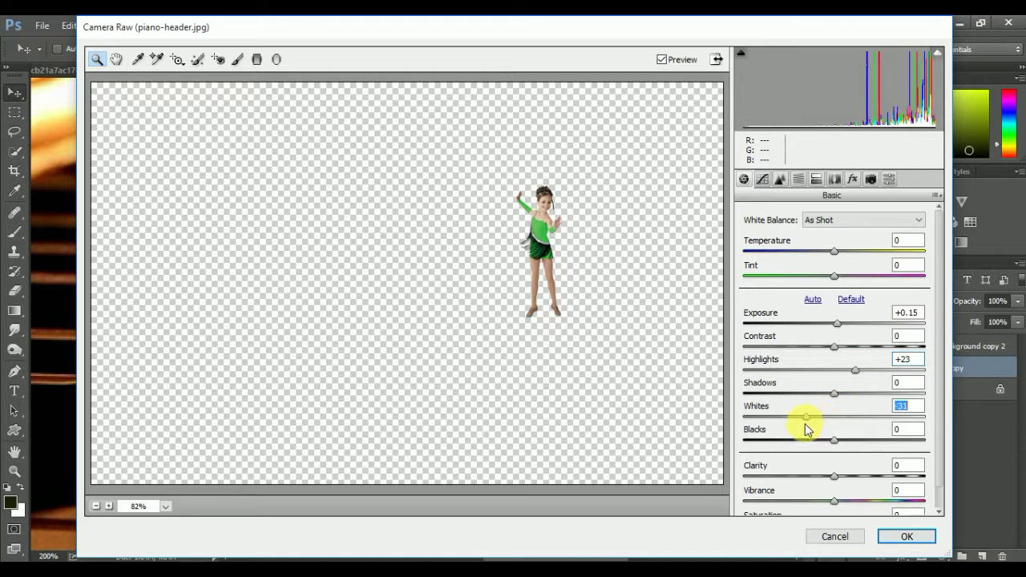
pyautogui.click(898, 531)
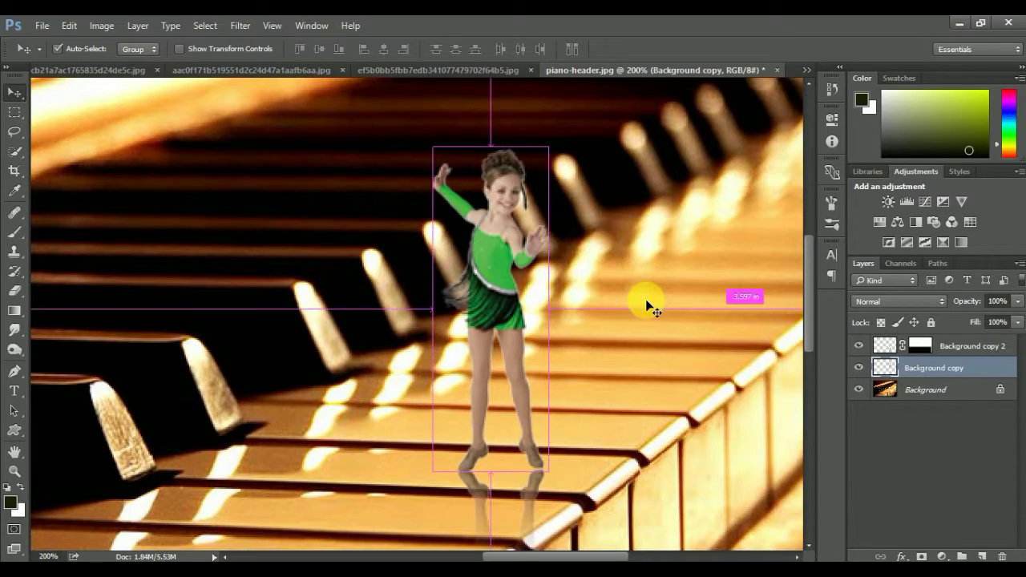
pyautogui.hotkey('ctrl', '-')
pyautogui.hotkey('ctrl', '-')
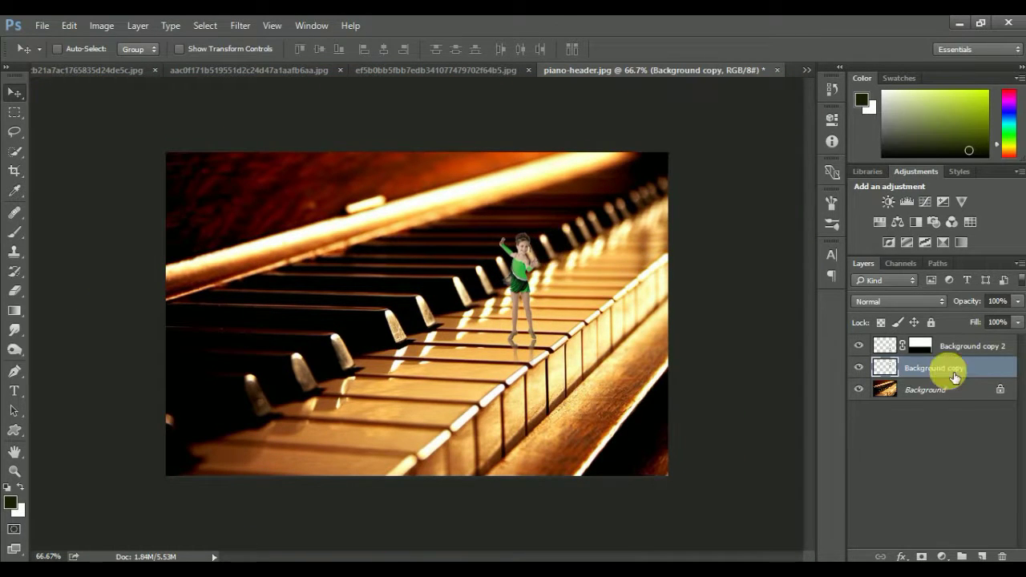
# - Apply Color Balance to the green dancer's midtones: Cyan-Red +54, Magenta-Green -1, Yellow-Blue +3
pyautogui.click(101, 25)
pyautogui.moveTo(125, 63)
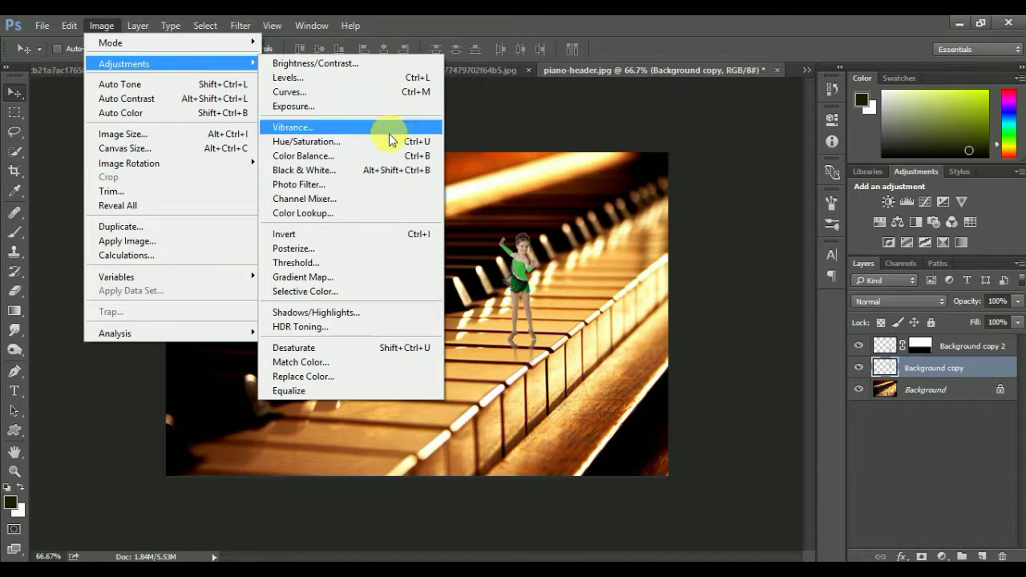
pyautogui.click(386, 158)
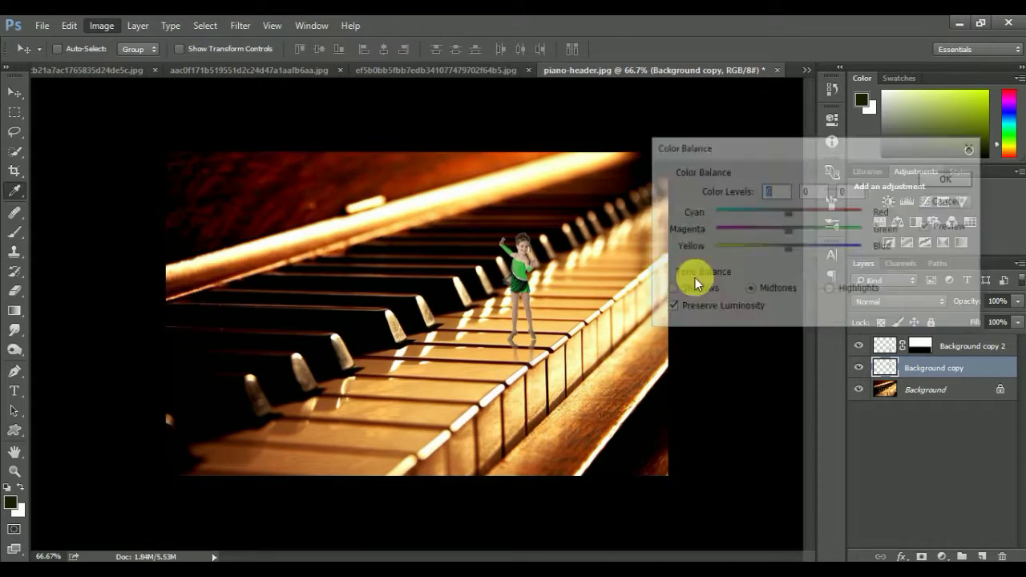
pyautogui.moveTo(785, 217); pyautogui.dragTo(828, 207)
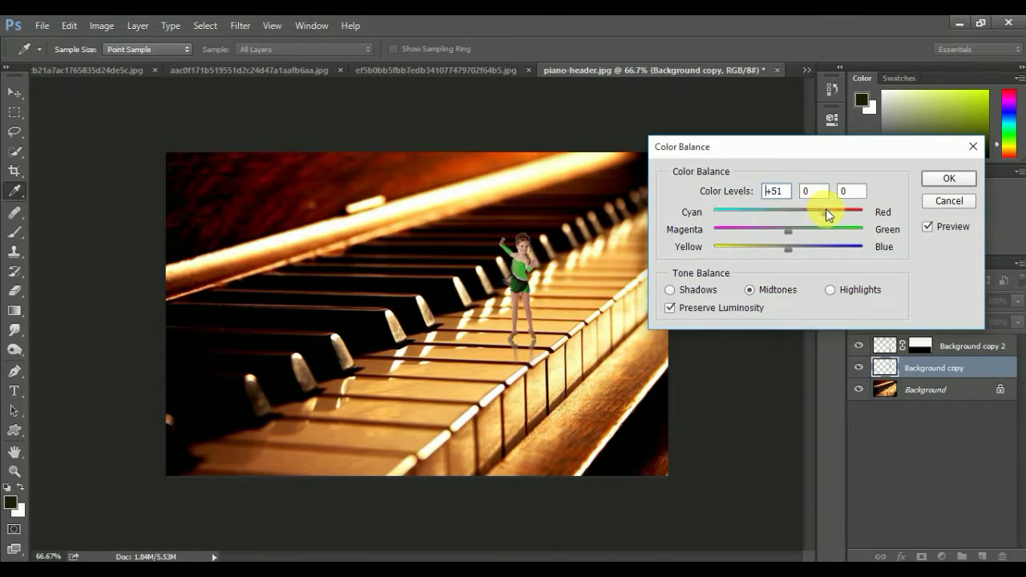
pyautogui.moveTo(774, 228); pyautogui.dragTo(788, 228)
pyautogui.click(789, 249)
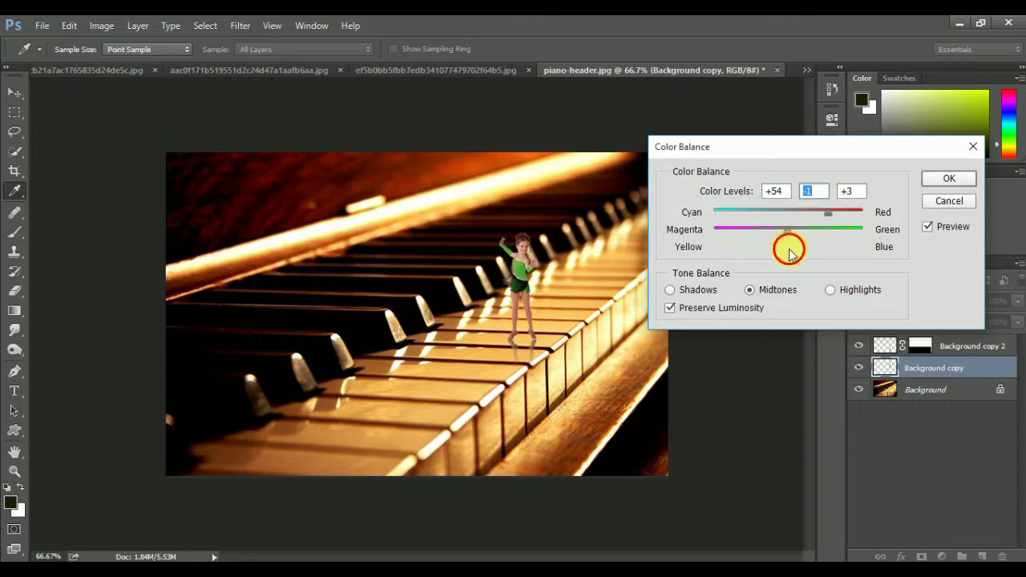
pyautogui.click(940, 179)
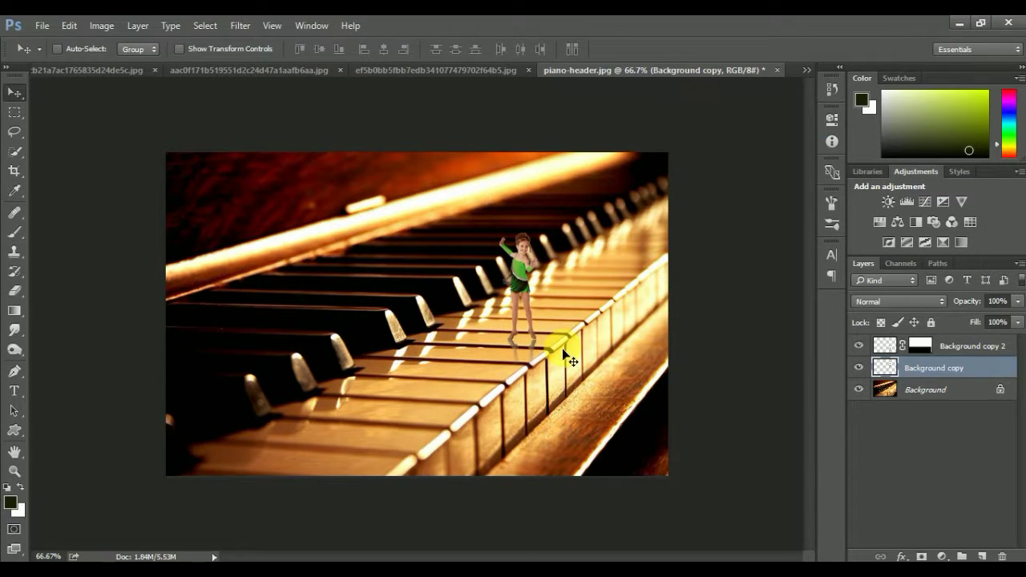
# - Drag the pale-blue ballerina from her document into the piano-header image
pyautogui.click(962, 351)
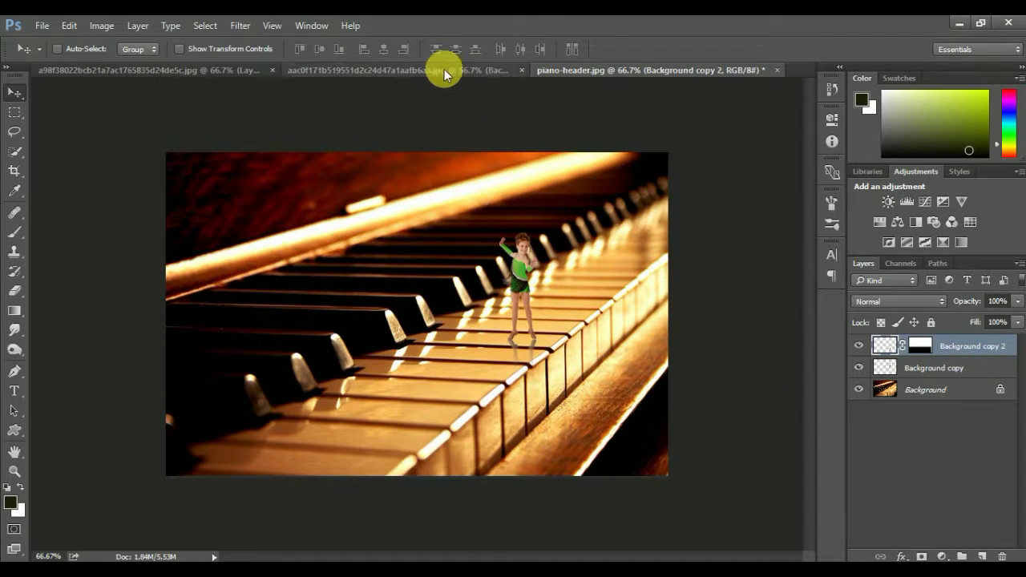
pyautogui.click(444, 69)
pyautogui.moveTo(438, 200)
pyautogui.mouseDown()
pyautogui.moveTo(633, 74)
pyautogui.moveTo(463, 285)
pyautogui.moveTo(402, 280)
pyautogui.mouseUp()
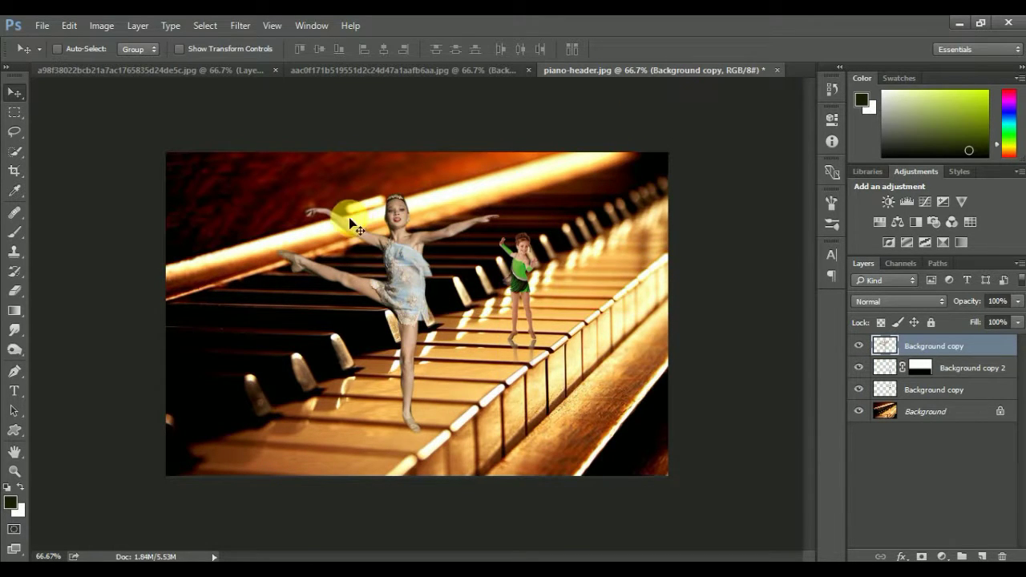
# - Free Transform the ballerina to about 39% and place her on the keys left of the green dancer
pyautogui.click(69, 25)
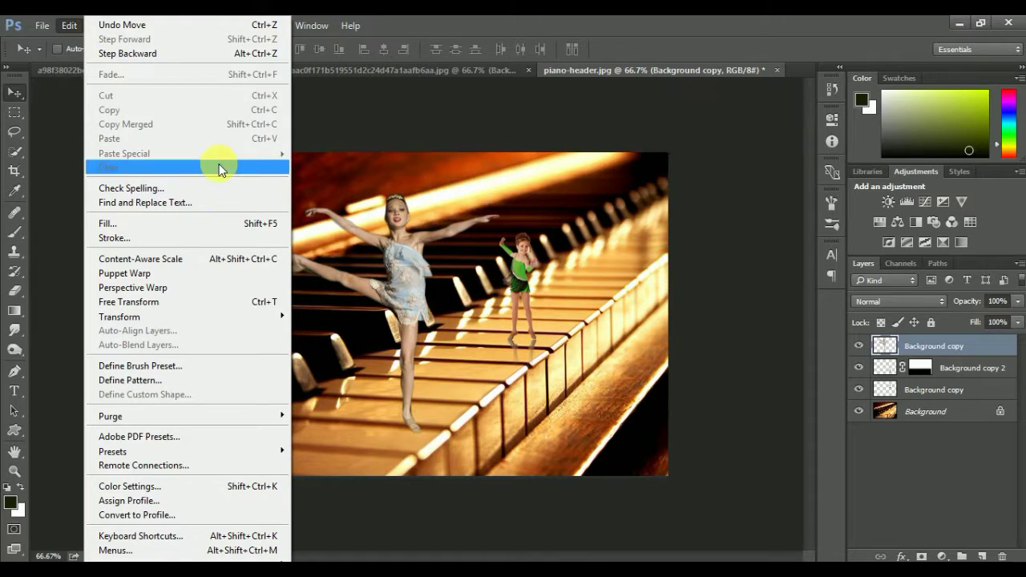
pyautogui.click(257, 305)
pyautogui.moveTo(499, 198)
pyautogui.mouseDown()
pyautogui.moveTo(393, 300)
pyautogui.moveTo(458, 325)
pyautogui.mouseUp()
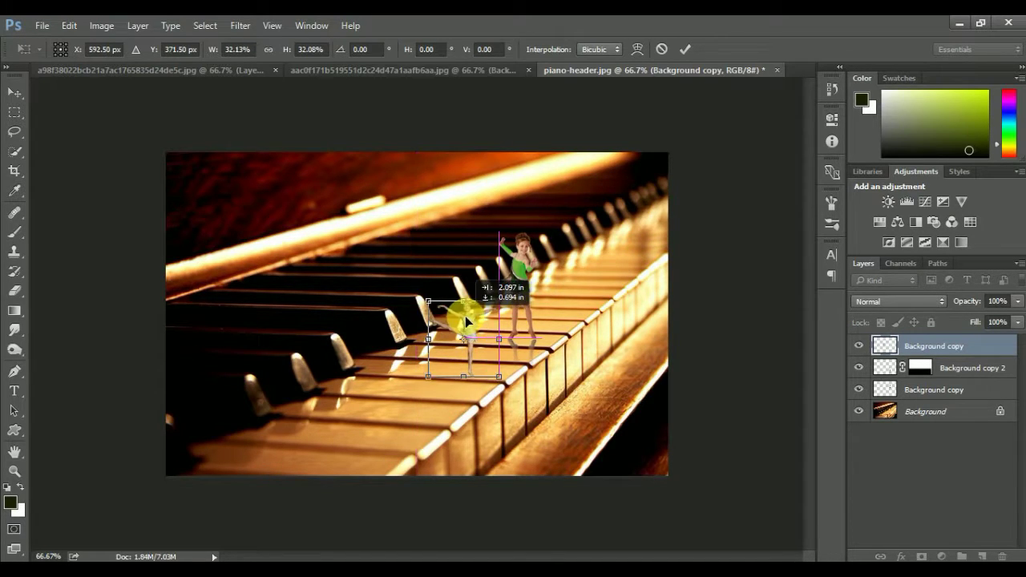
pyautogui.moveTo(458, 323)
pyautogui.mouseDown()
pyautogui.moveTo(505, 301)
pyautogui.moveTo(467, 310)
pyautogui.mouseUp()
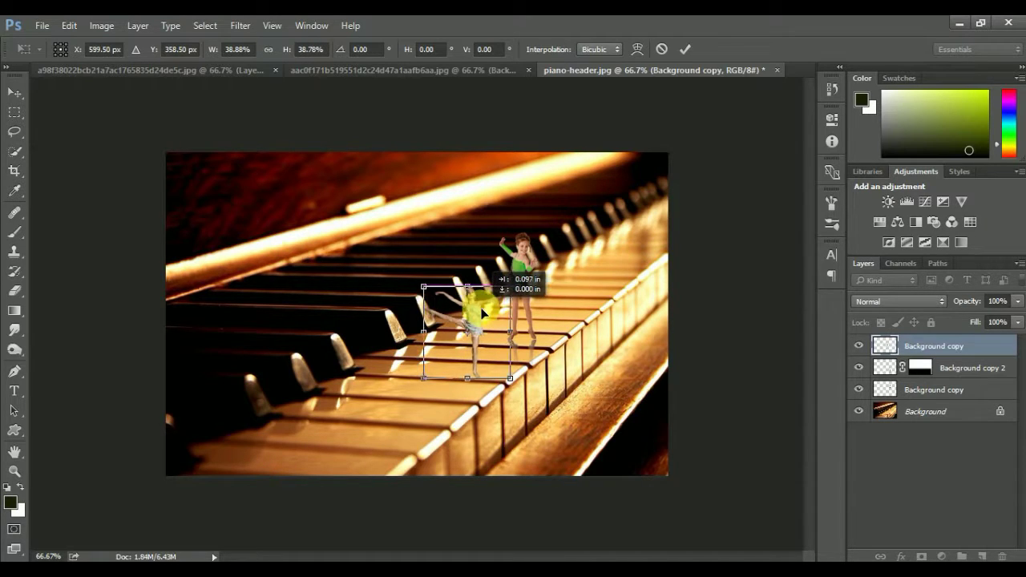
pyautogui.press('Return')
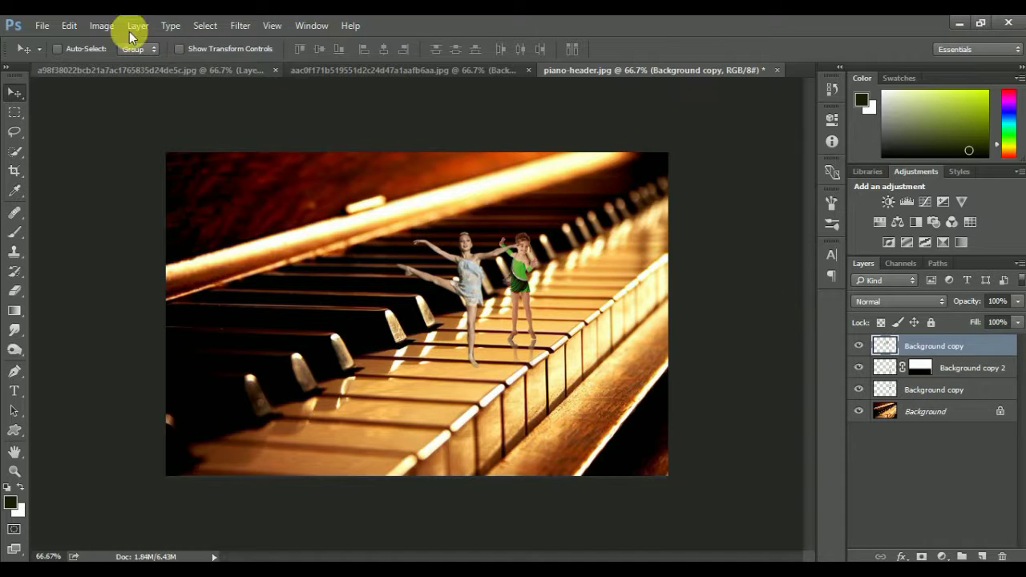
# - Give the ballerina a midtone Color Balance of Cyan-Red +35
pyautogui.click(100, 26)
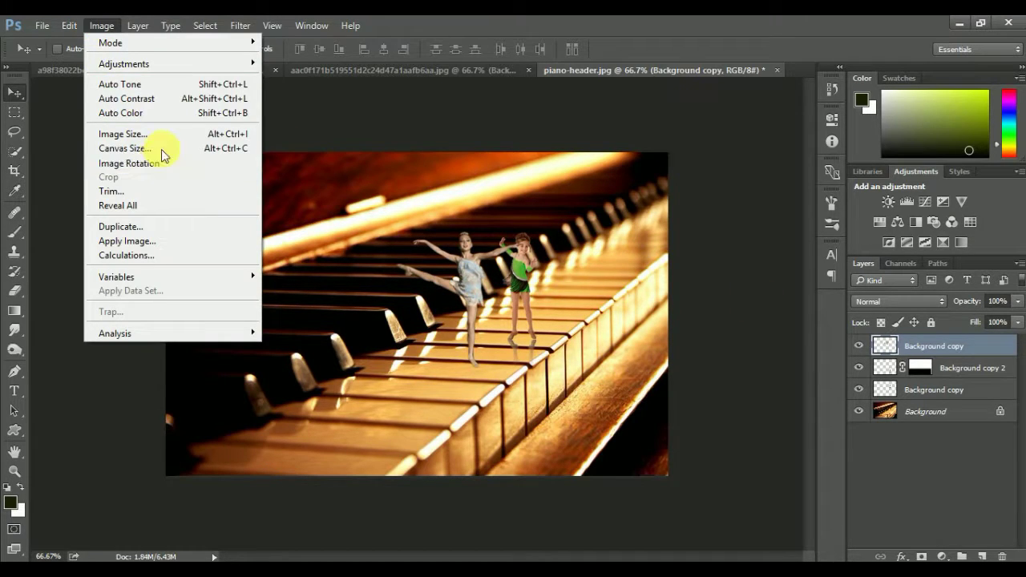
pyautogui.moveTo(125, 63)
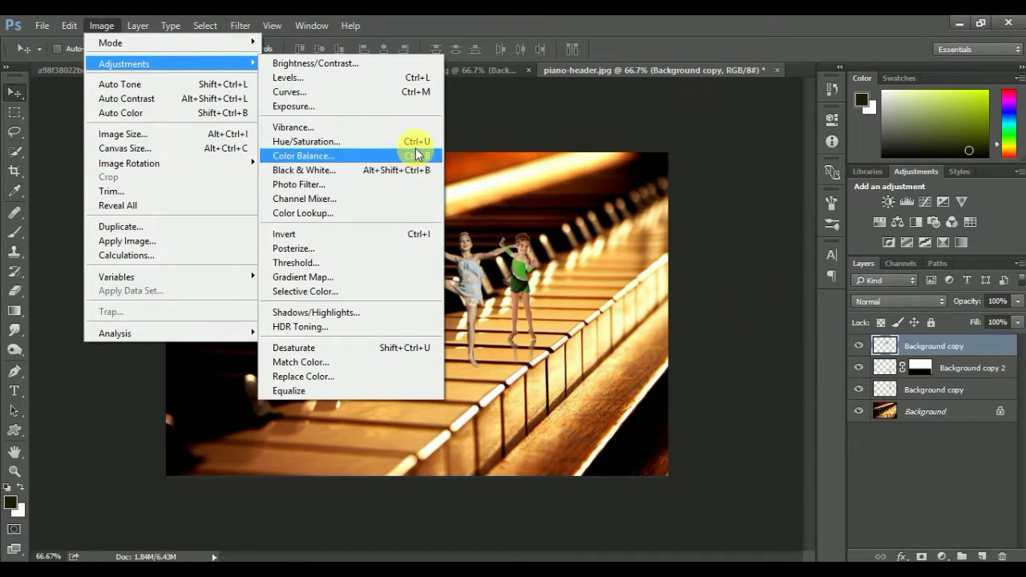
pyautogui.click(416, 156)
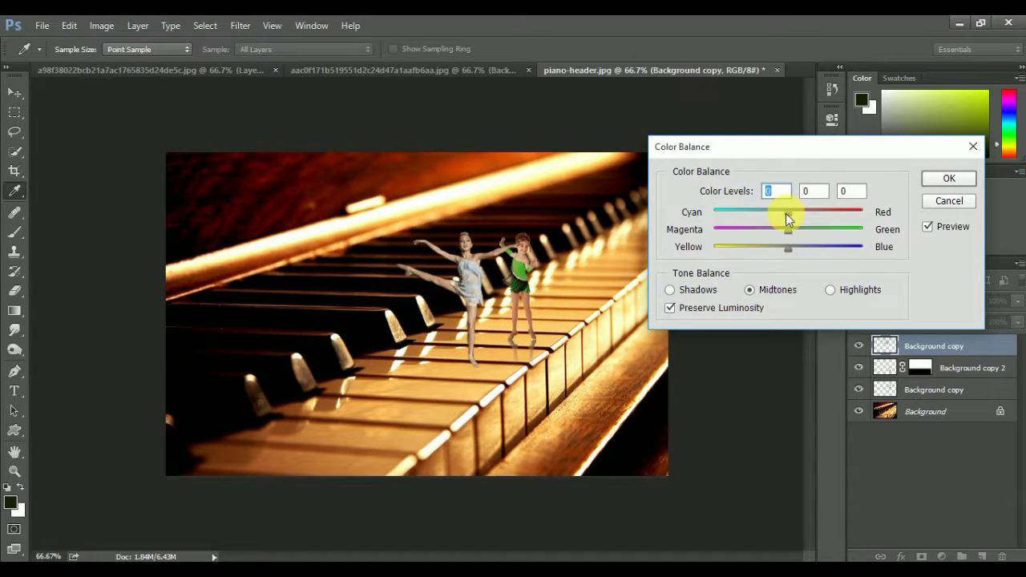
pyautogui.moveTo(787, 212); pyautogui.dragTo(810, 212)
pyautogui.moveTo(818, 210); pyautogui.dragTo(815, 206)
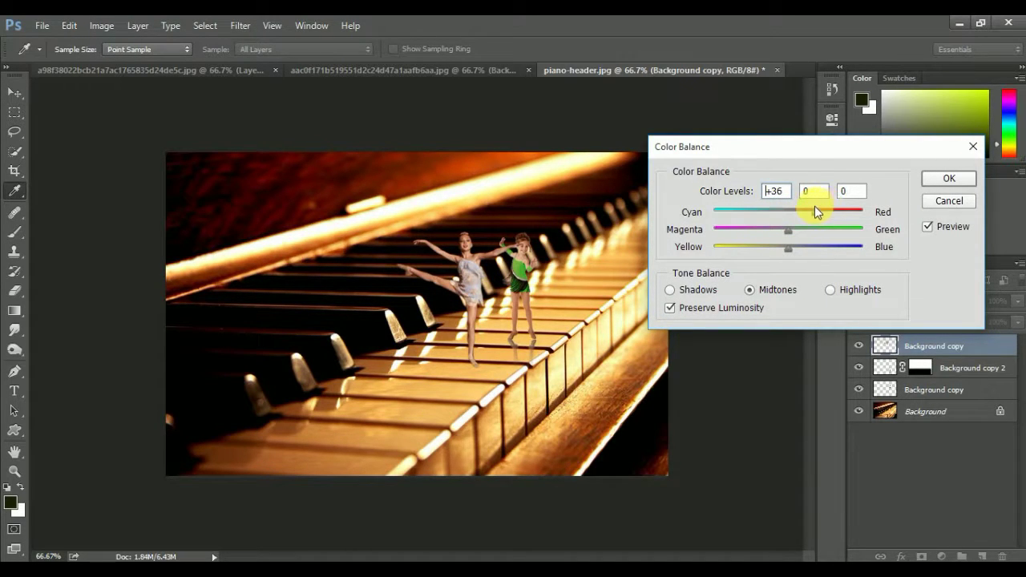
pyautogui.click(948, 178)
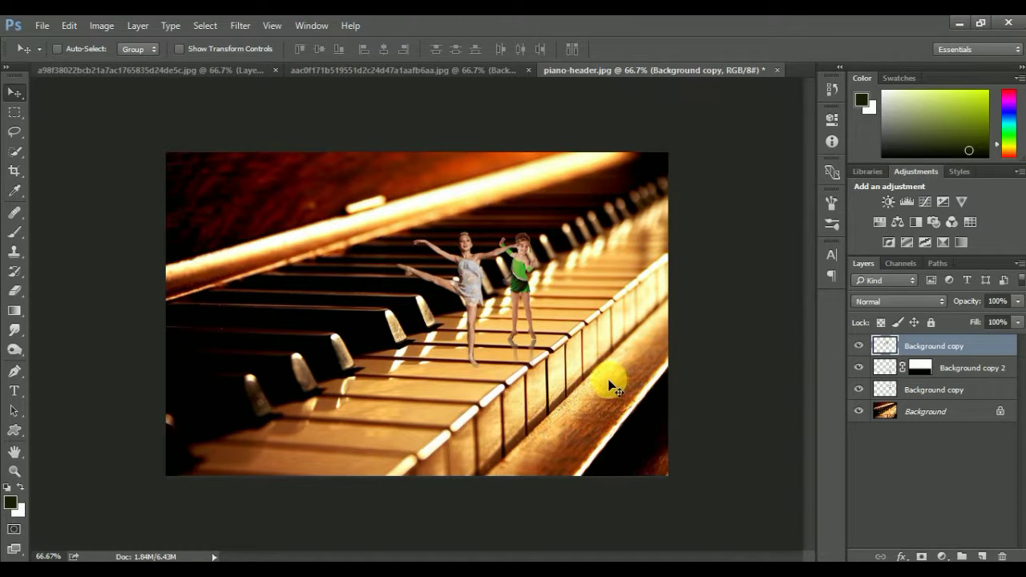
# - Duplicate the white-dress dancer's layer
pyautogui.rightClick(942, 346)
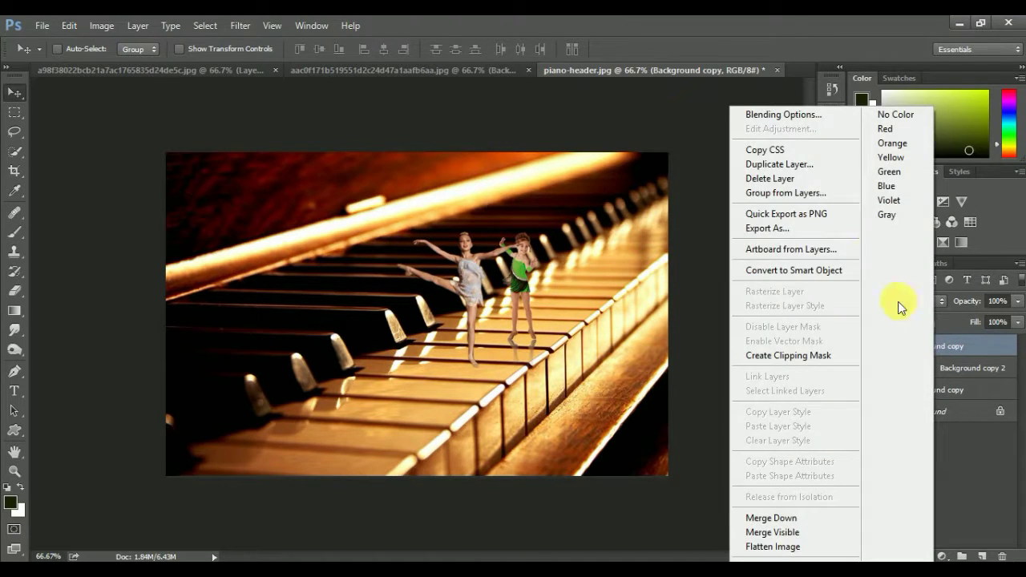
pyautogui.click(805, 172)
pyautogui.click(646, 185)
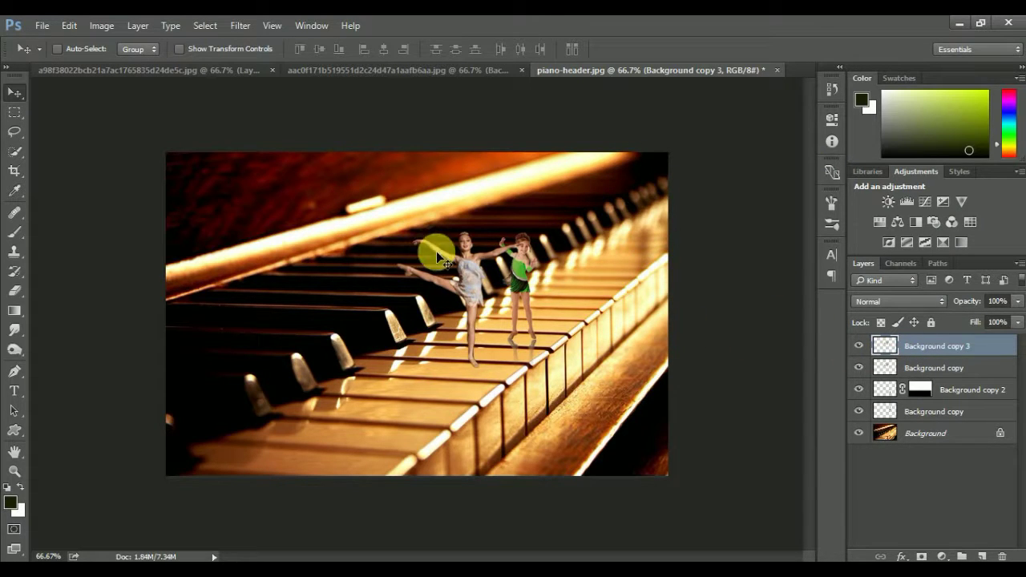
# - Flip the copy vertically and move it directly below the dancer's feet
pyautogui.click(69, 25)
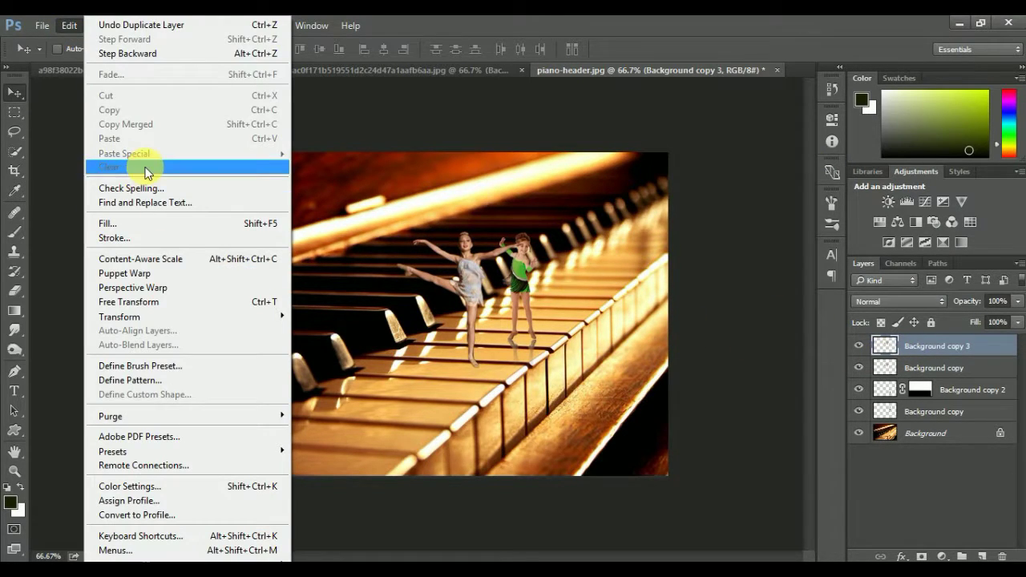
pyautogui.click(199, 302)
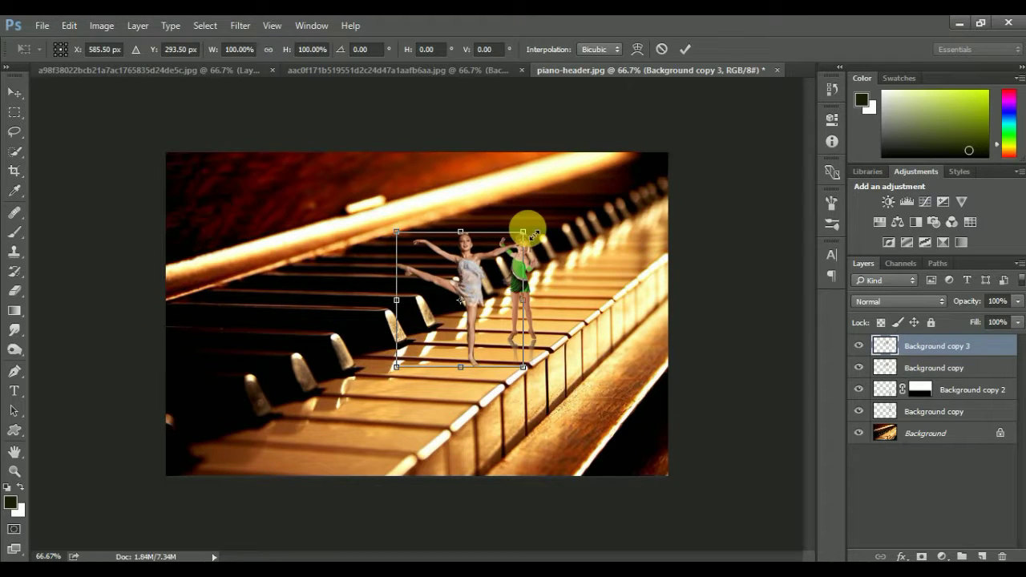
pyautogui.rightClick(480, 269)
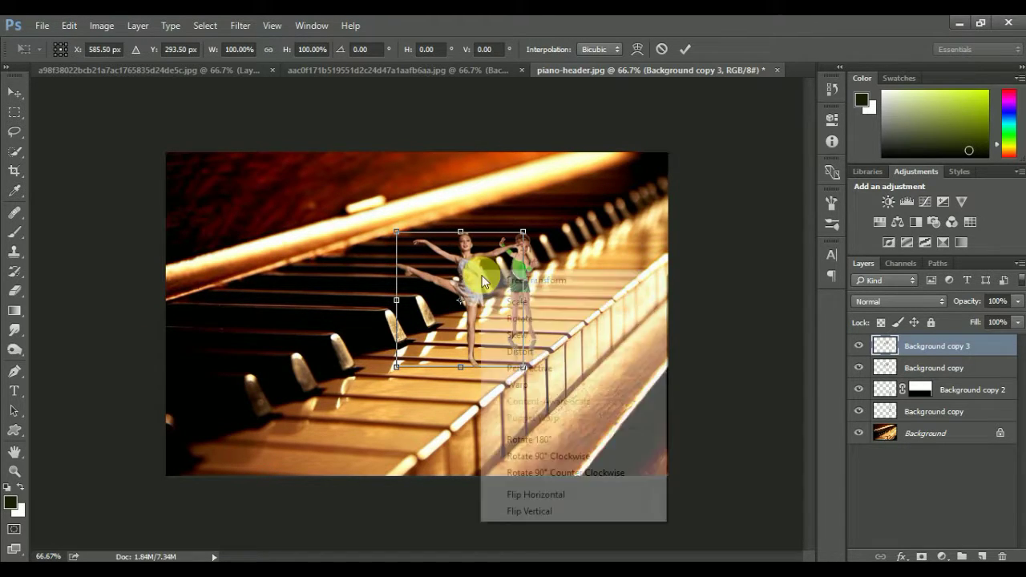
pyautogui.click(525, 512)
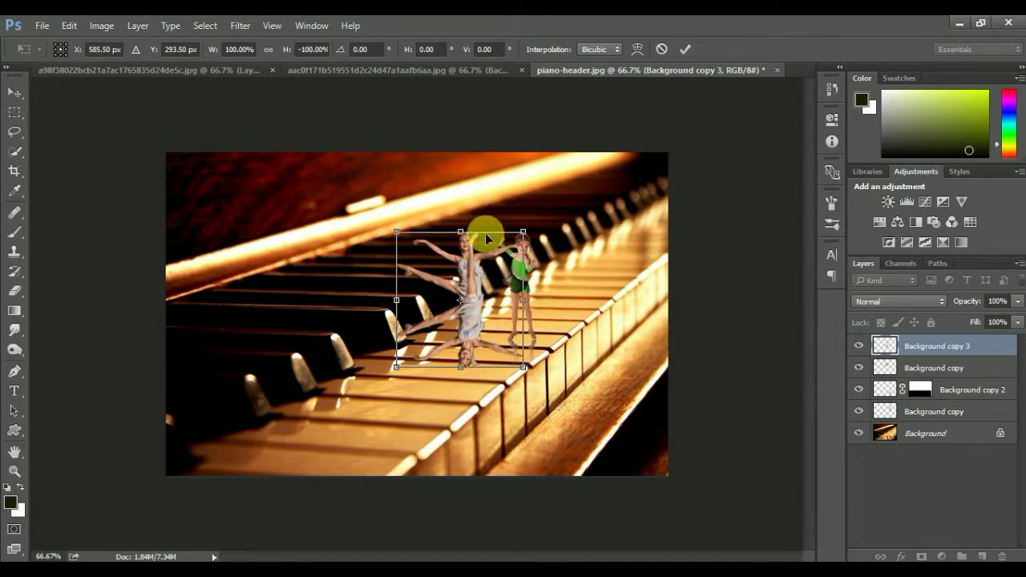
pyautogui.moveTo(474, 281); pyautogui.dragTo(476, 408)
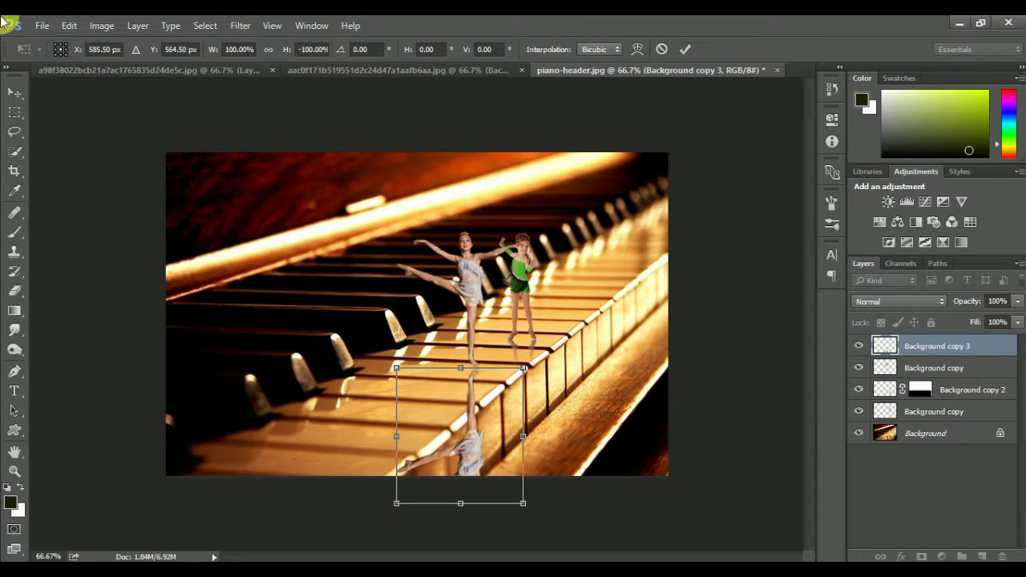
pyautogui.click(684, 50)
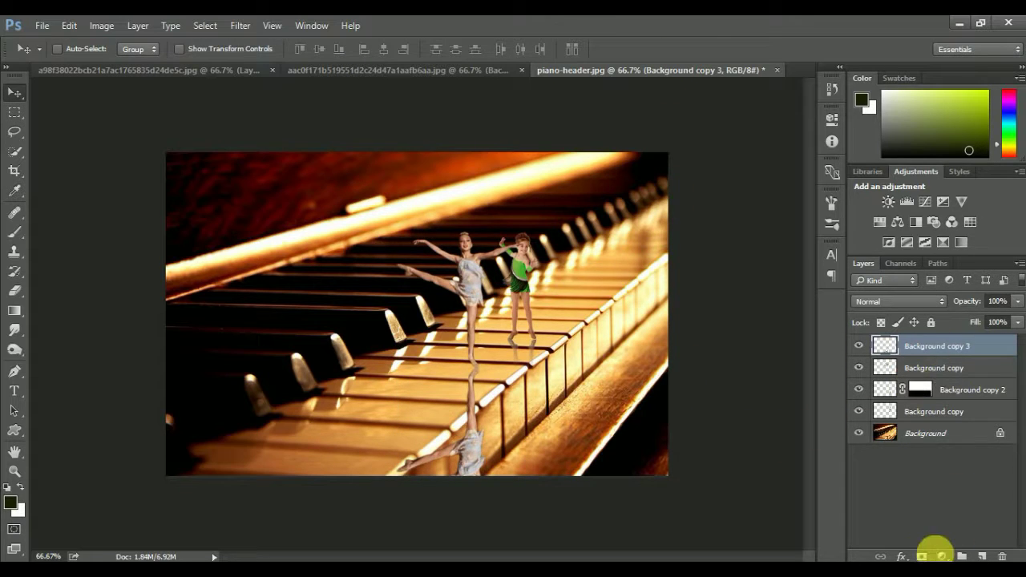
# - Add a layer mask to Background copy 3 and fade the reflection downward with a gradient
pyautogui.click(923, 557)
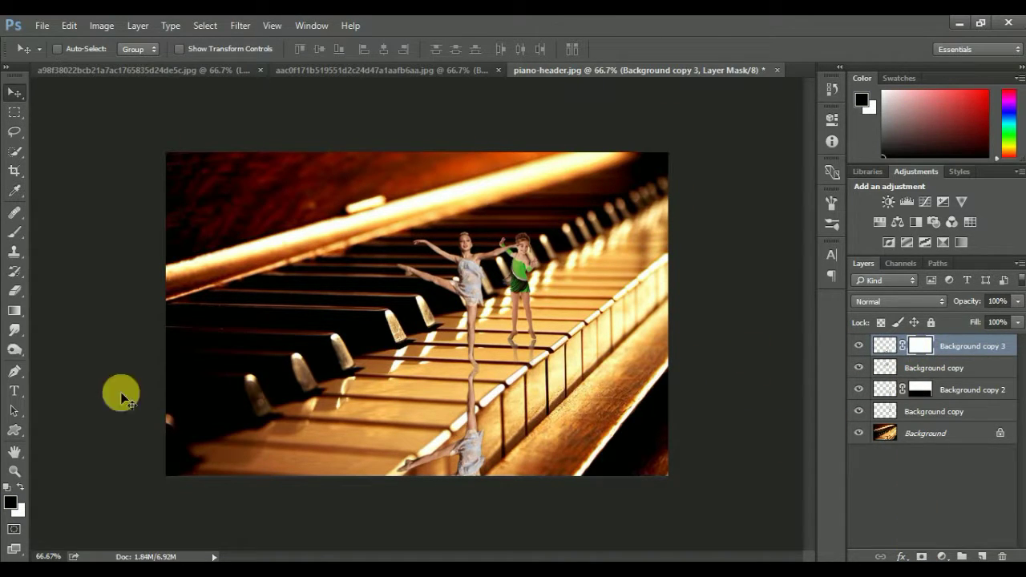
pyautogui.click(13, 311)
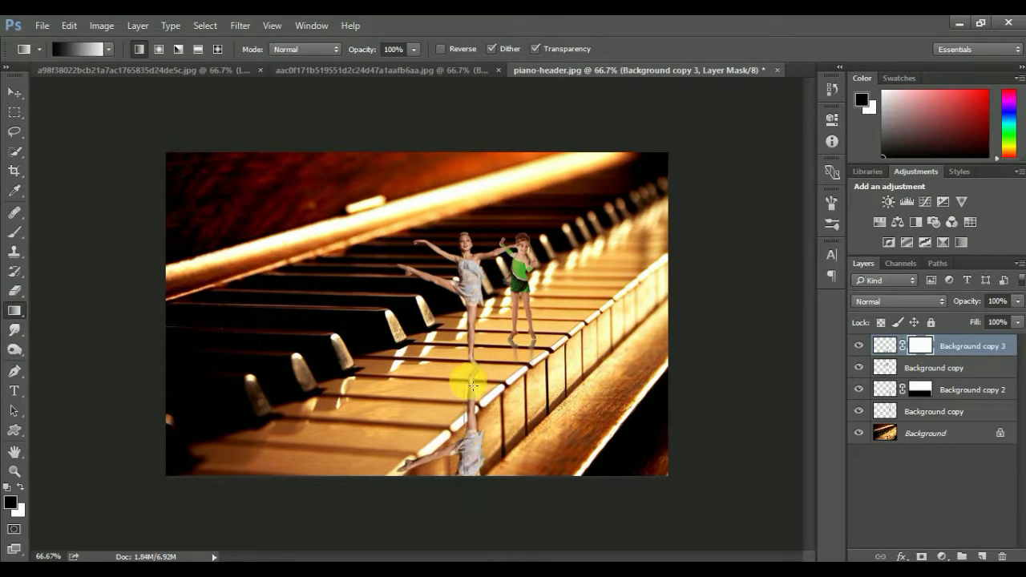
pyautogui.moveTo(469, 381); pyautogui.dragTo(480, 445)
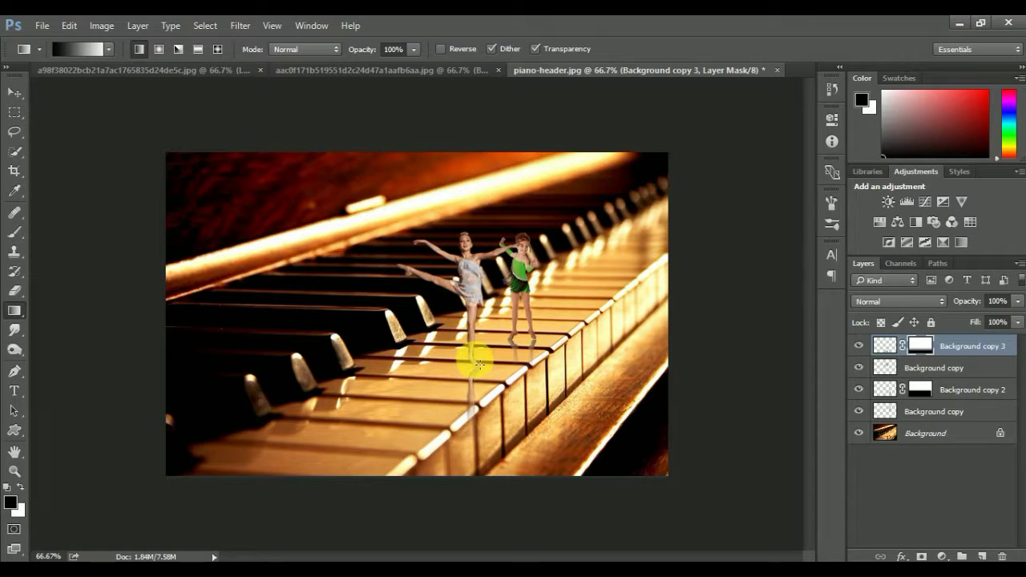
pyautogui.moveTo(479, 367); pyautogui.dragTo(481, 401)
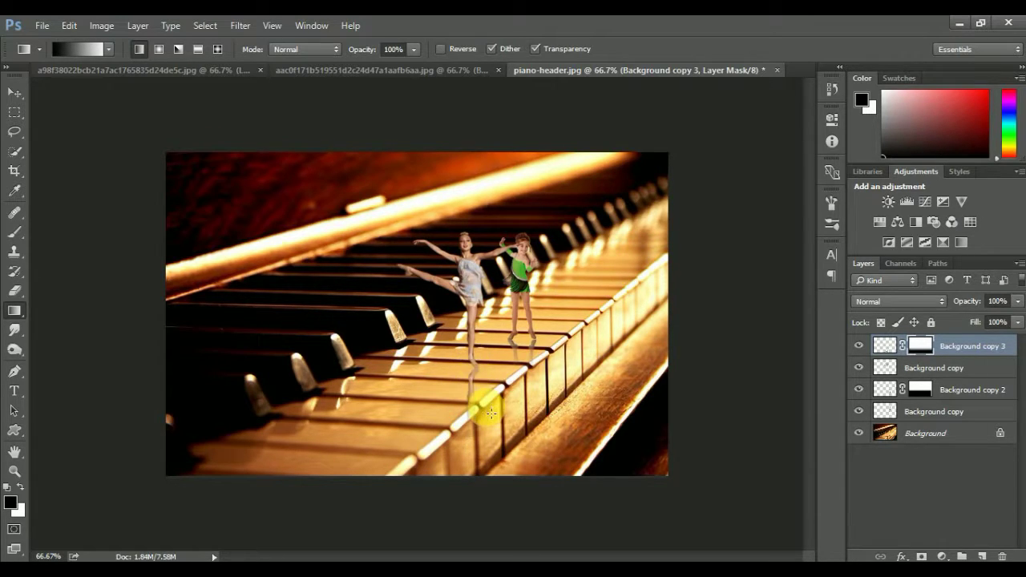
pyautogui.moveTo(470, 348); pyautogui.dragTo(478, 417)
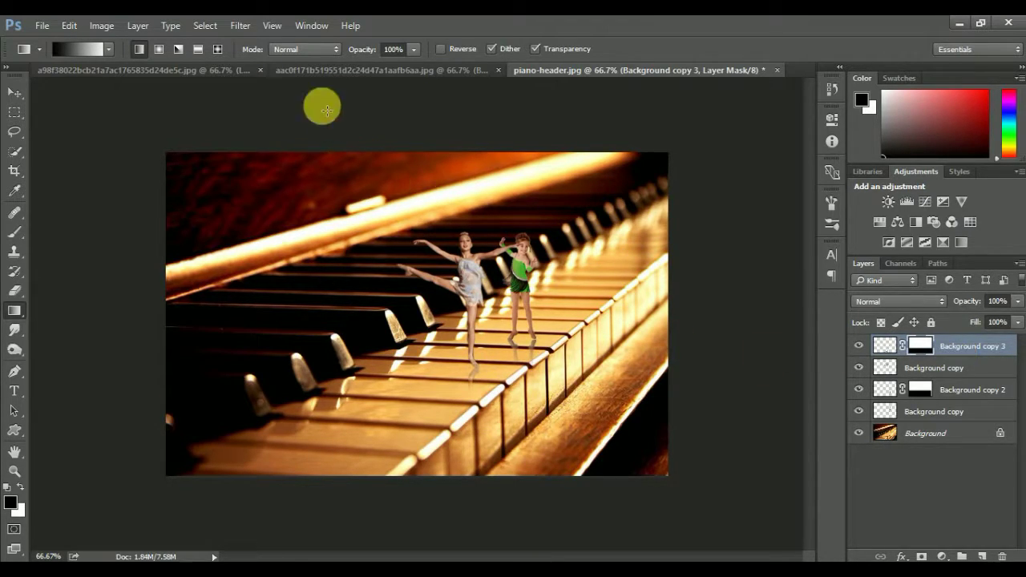
# - Close the white dancer's source file without saving and show the black-outfit dancer's document
pyautogui.click(497, 70)
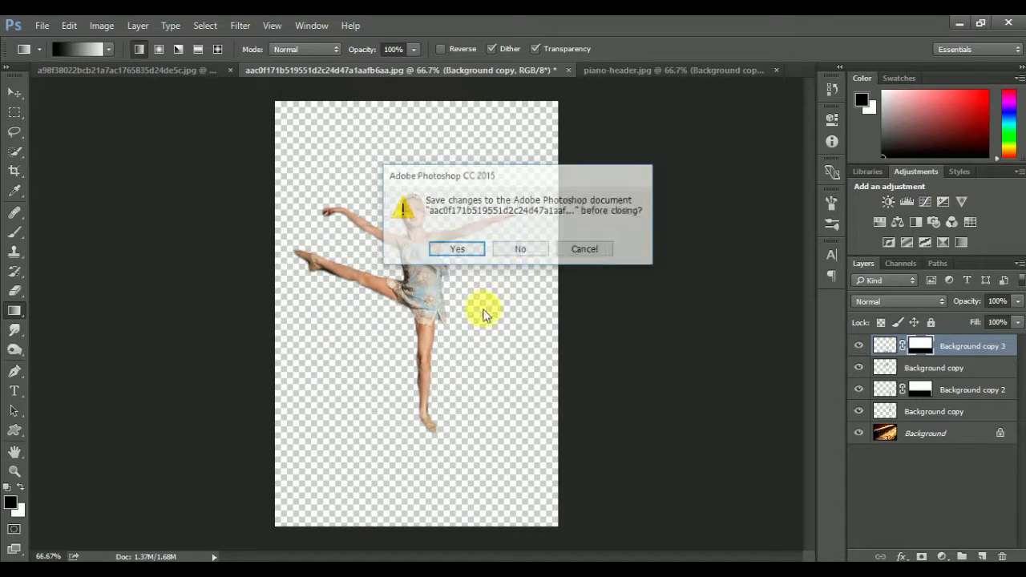
pyautogui.click(529, 245)
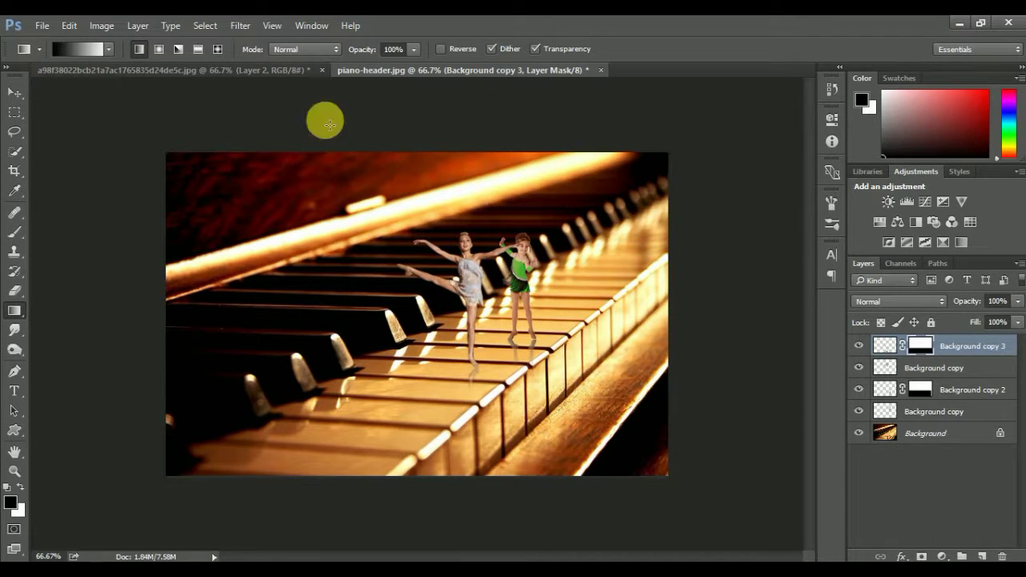
pyautogui.click(278, 74)
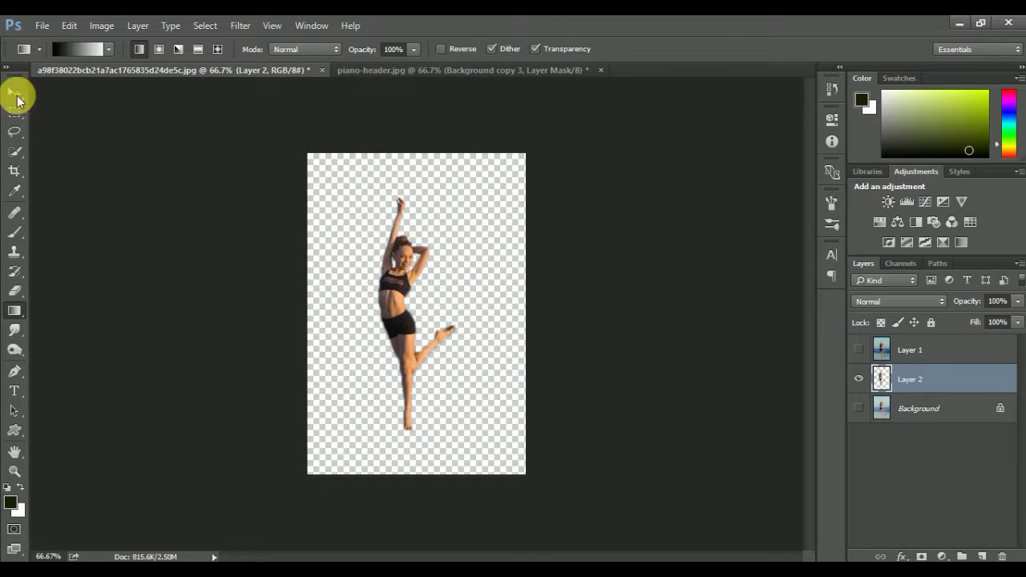
# - Drag the black-outfit dancer into the piano image as Layer 1, positioned at the left front
pyautogui.click(14, 92)
pyautogui.moveTo(405, 299)
pyautogui.mouseDown()
pyautogui.moveTo(437, 67)
pyautogui.moveTo(440, 298)
pyautogui.moveTo(361, 324)
pyautogui.mouseUp()
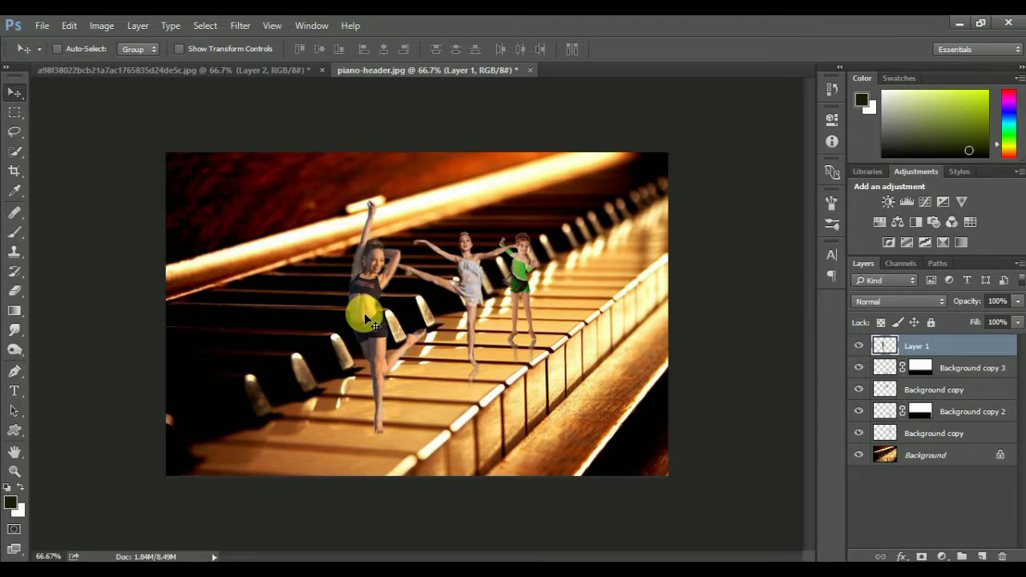
pyautogui.moveTo(379, 318); pyautogui.dragTo(368, 319)
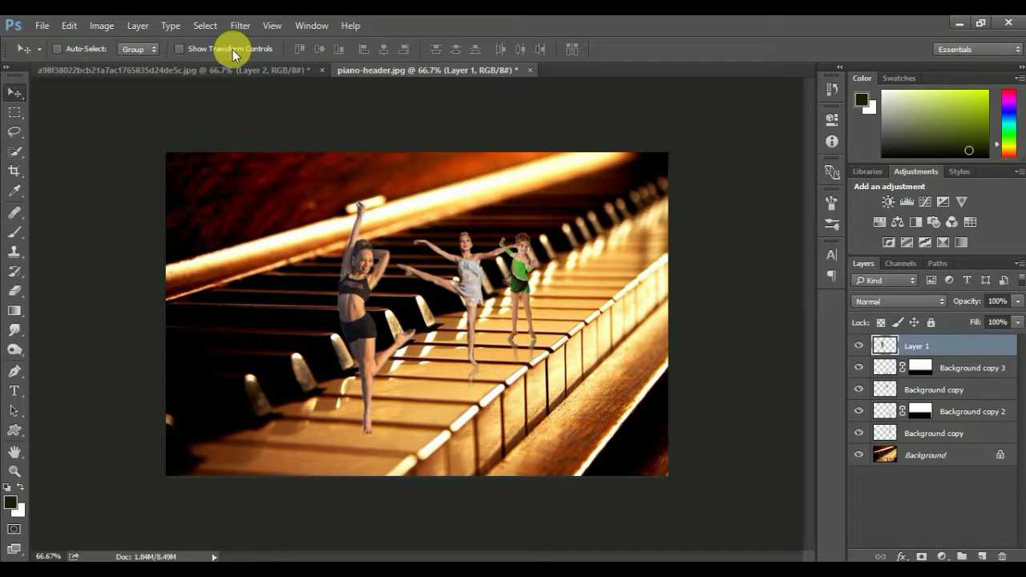
# - Apply a midtone Color Balance of Cyan/Red +45 to the black-outfit dancer
pyautogui.click(102, 27)
pyautogui.moveTo(124, 64)
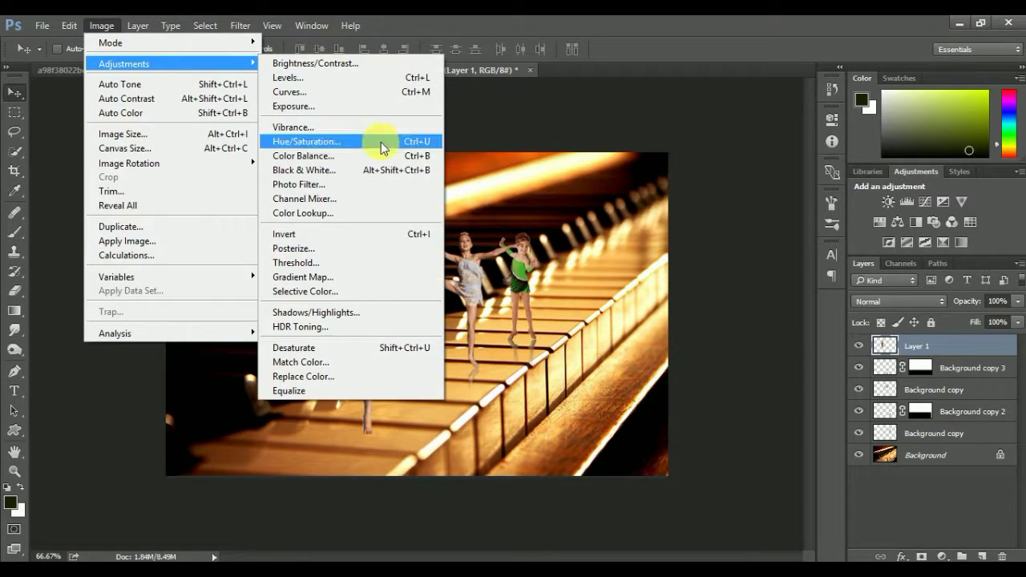
pyautogui.click(390, 161)
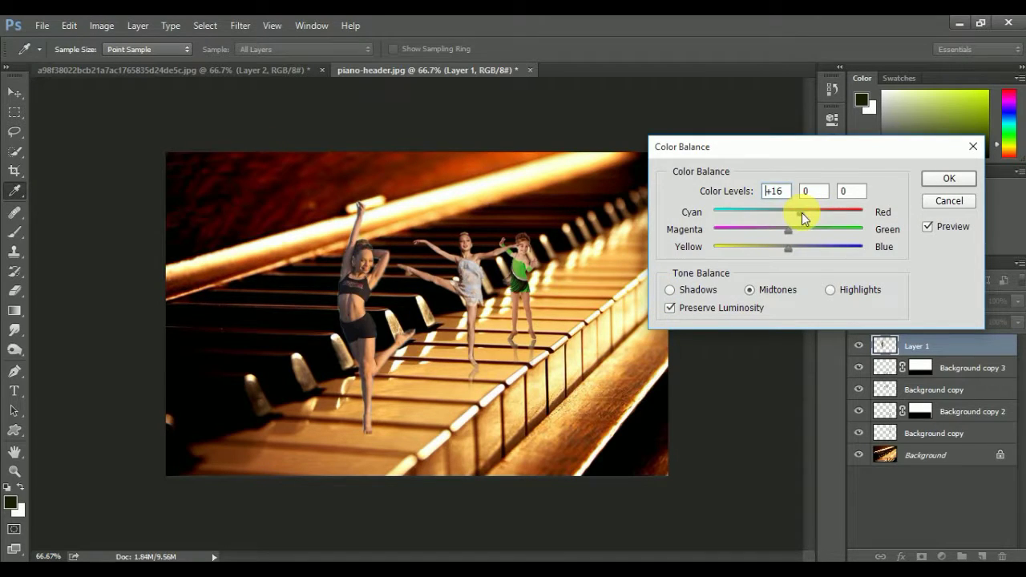
pyautogui.moveTo(802, 213); pyautogui.dragTo(822, 212)
pyautogui.click(949, 178)
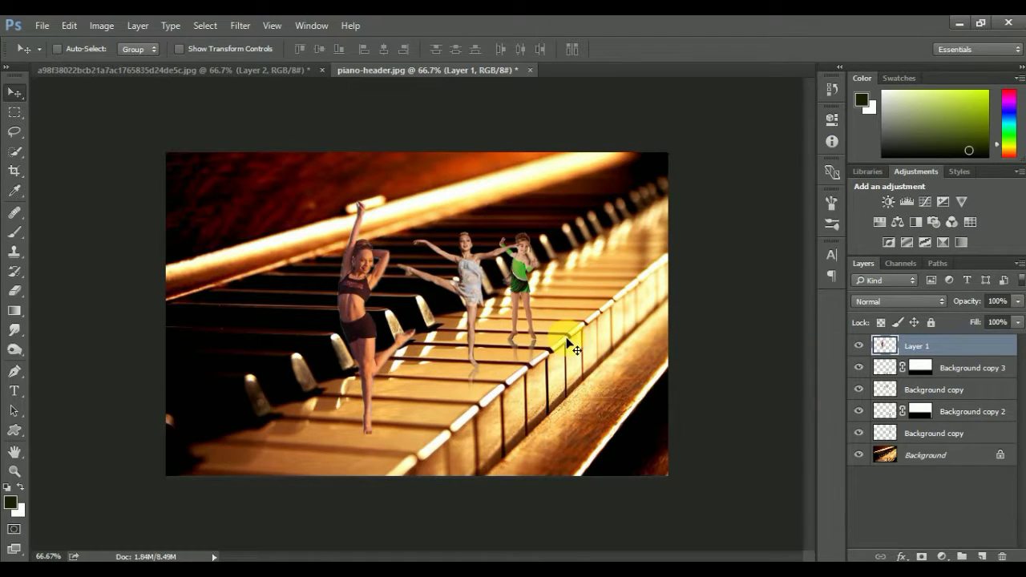
# - Duplicate Layer 1 to create Layer 1 copy
pyautogui.rightClick(947, 353)
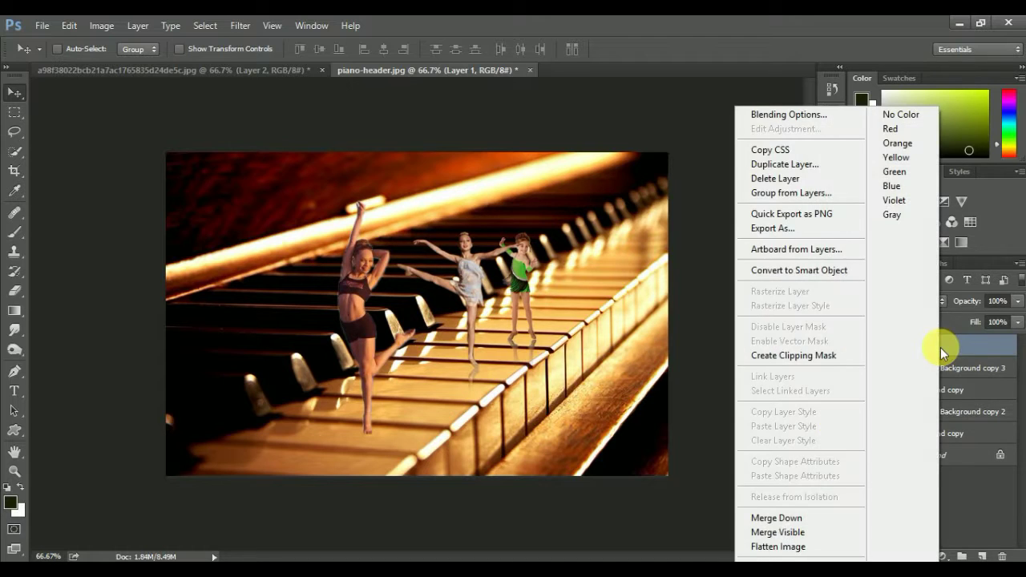
pyautogui.click(813, 163)
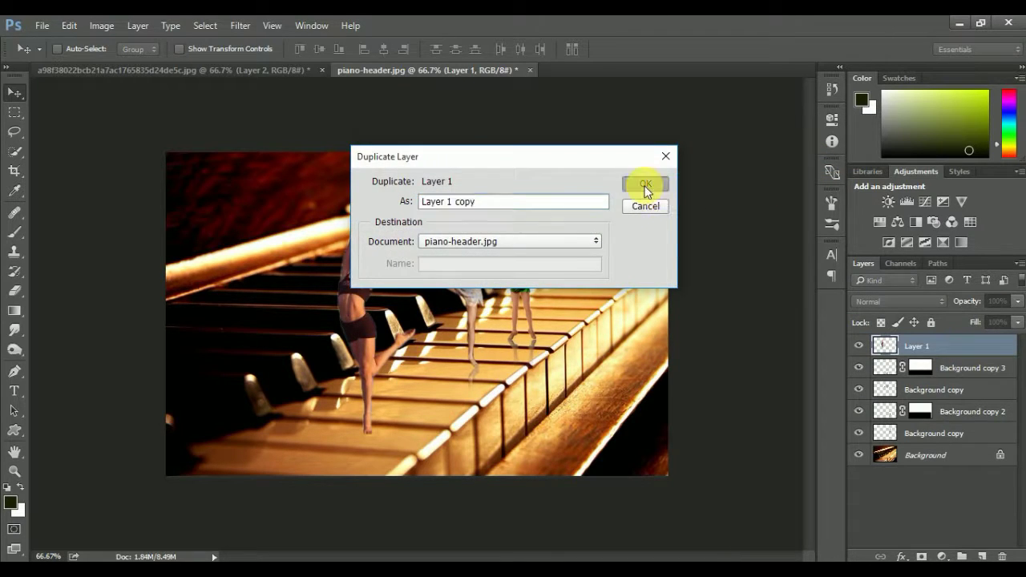
pyautogui.click(645, 183)
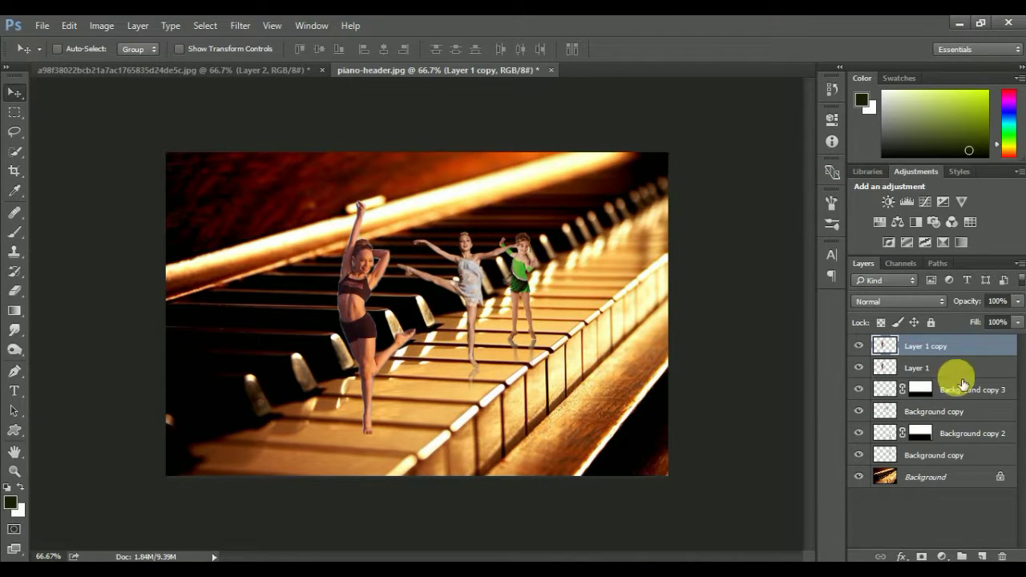
# - Flip Layer 1 copy vertically and line it up beneath the dancer's feet
pyautogui.click(67, 25)
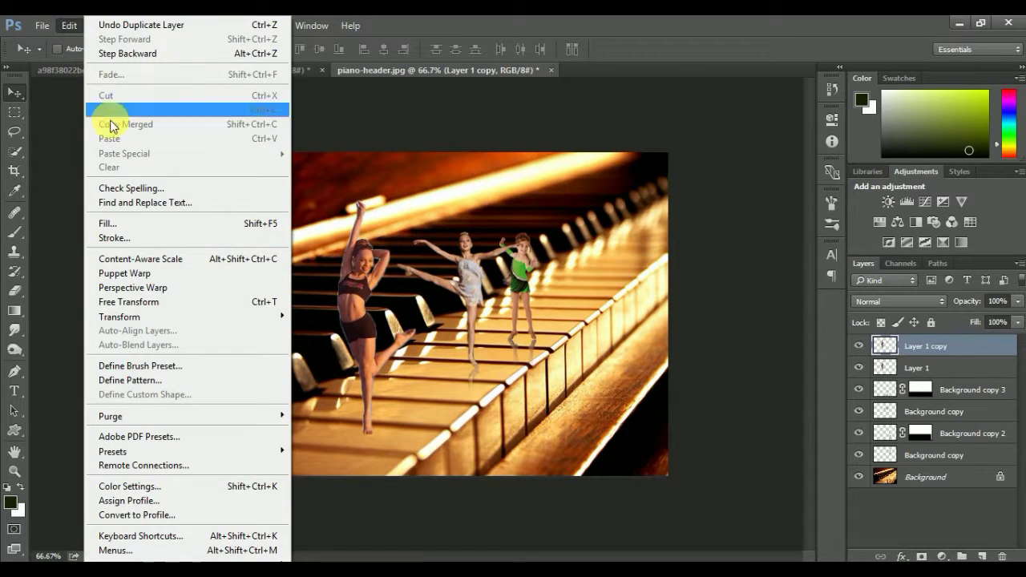
pyautogui.click(181, 303)
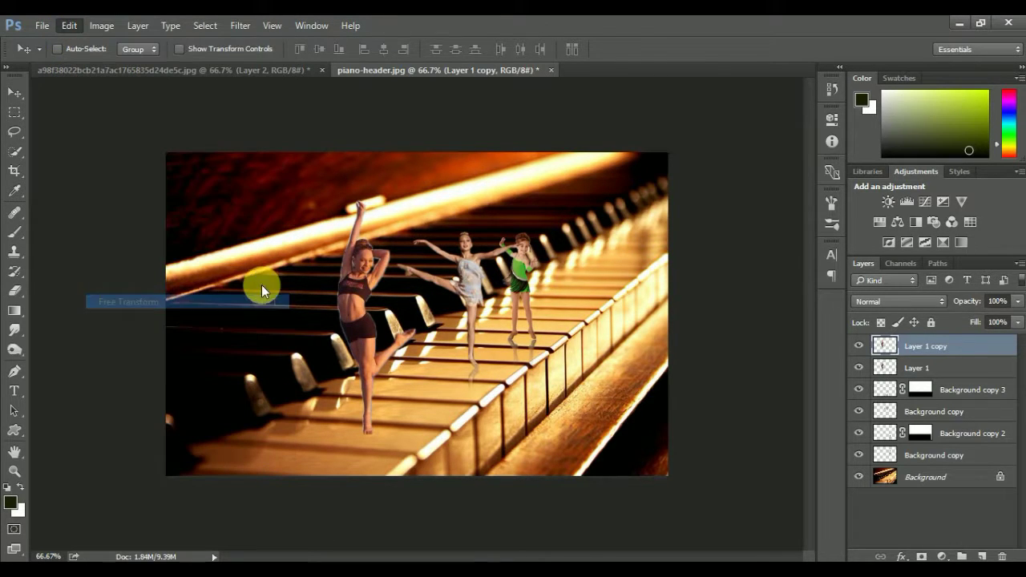
pyautogui.rightClick(374, 258)
pyautogui.click(437, 497)
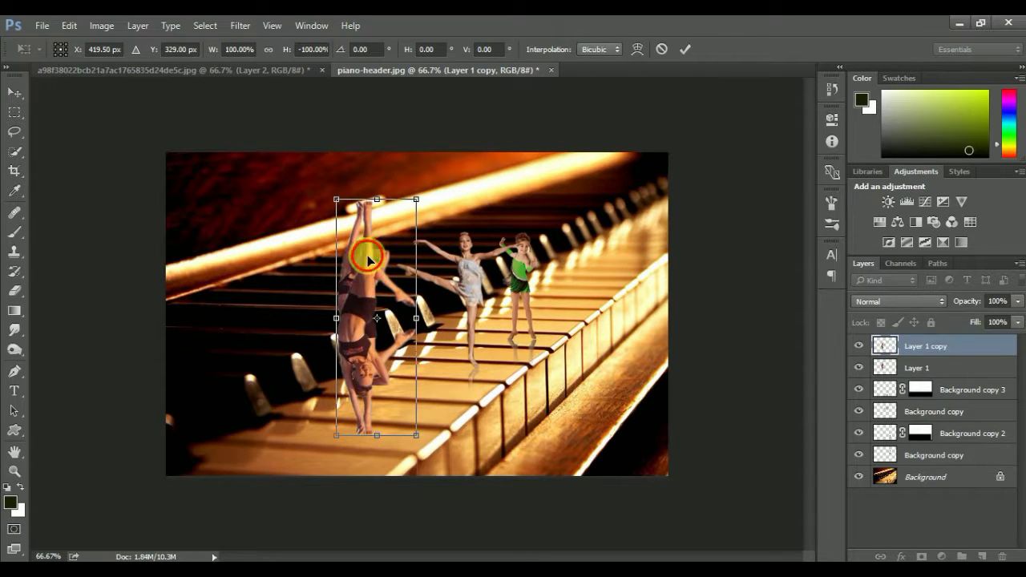
pyautogui.moveTo(367, 258)
pyautogui.mouseDown()
pyautogui.moveTo(368, 442)
pyautogui.moveTo(382, 461)
pyautogui.mouseUp()
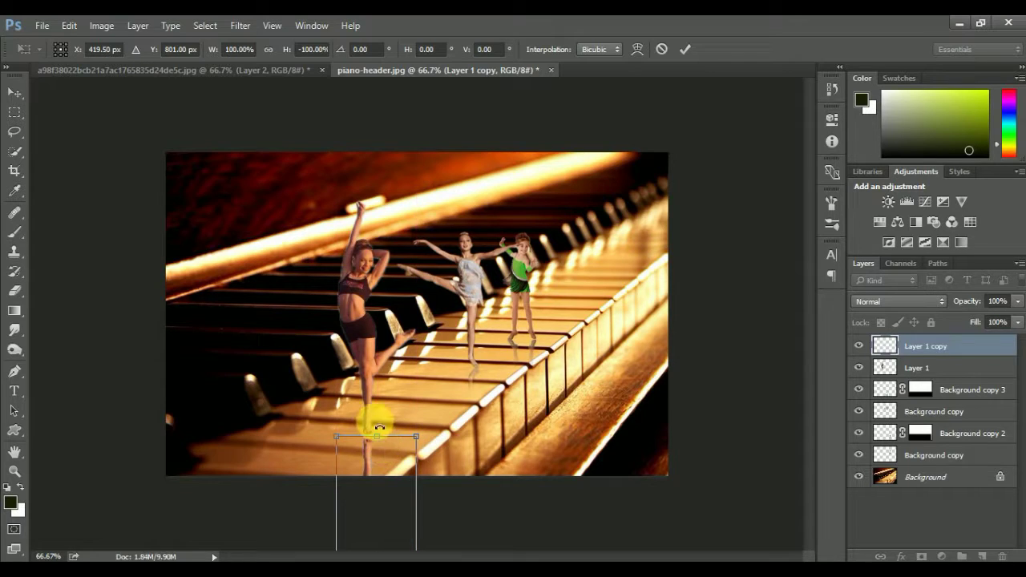
pyautogui.scroll(1, 379, 423)
pyautogui.scroll(1, 398, 420)
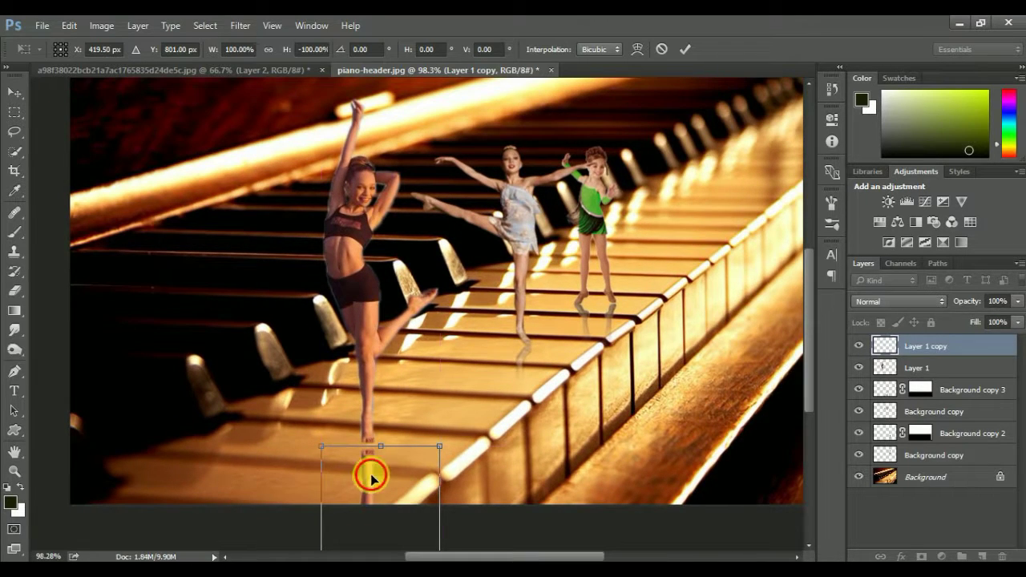
pyautogui.moveTo(371, 479); pyautogui.dragTo(371, 471)
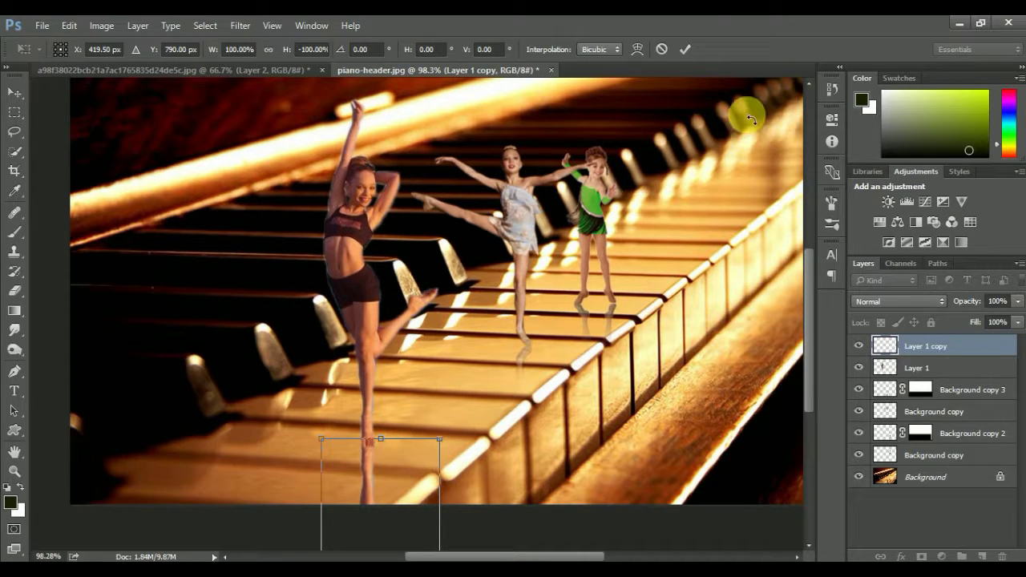
pyautogui.click(686, 49)
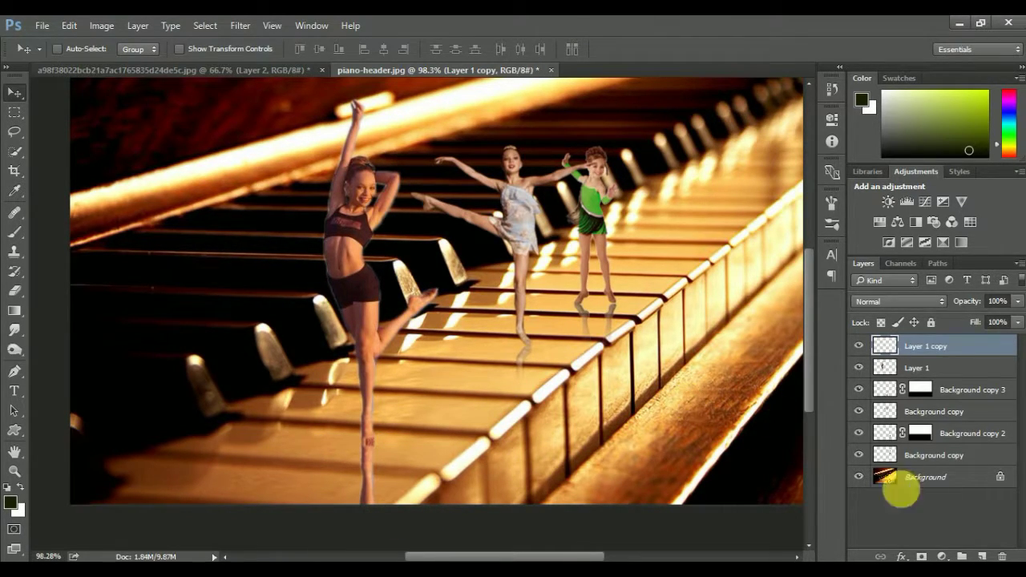
# - Mask Layer 1 copy and drag a gradient upward from the bottom to fade the reflection
pyautogui.click(921, 557)
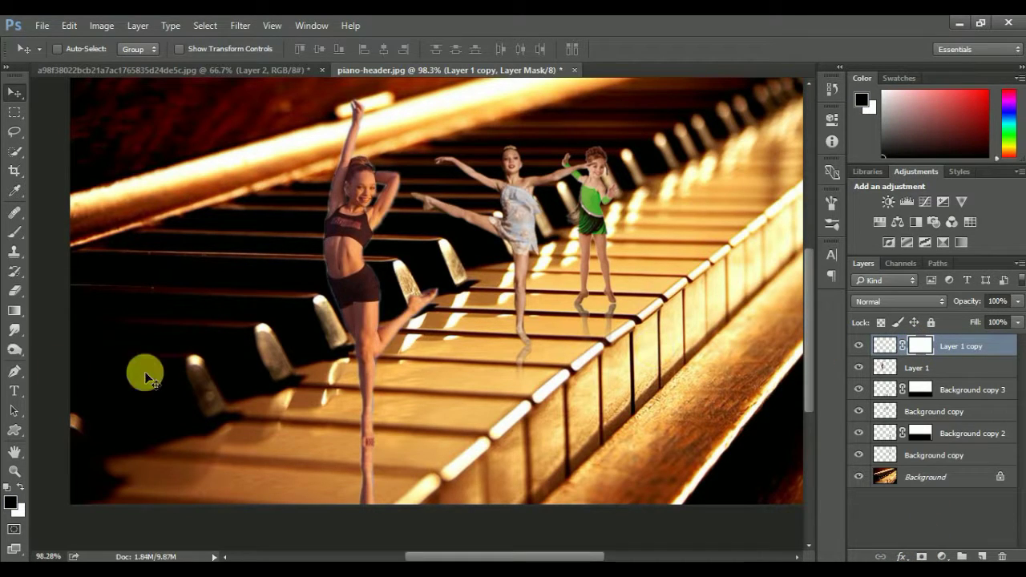
pyautogui.click(14, 312)
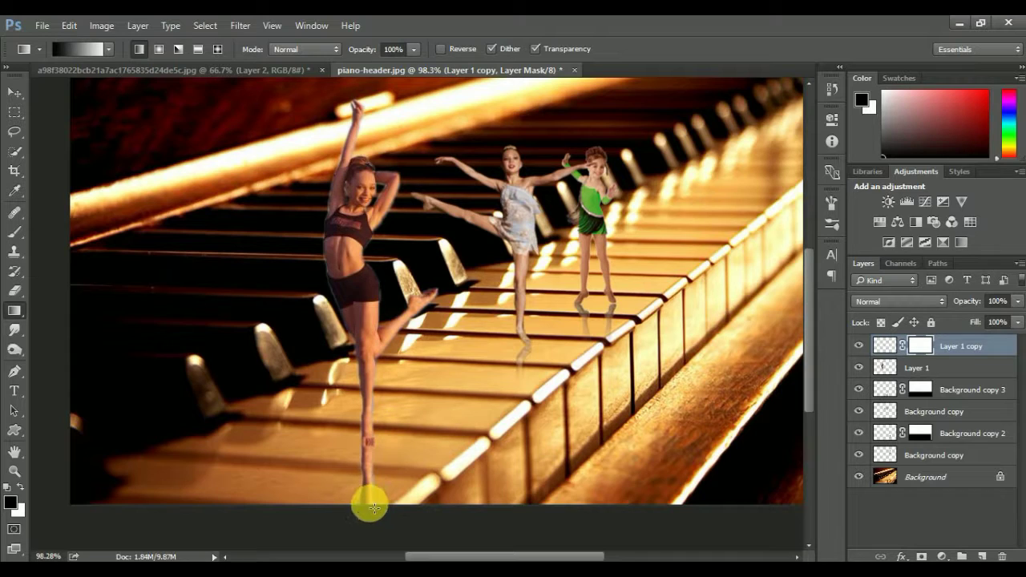
pyautogui.moveTo(374, 508); pyautogui.dragTo(368, 439)
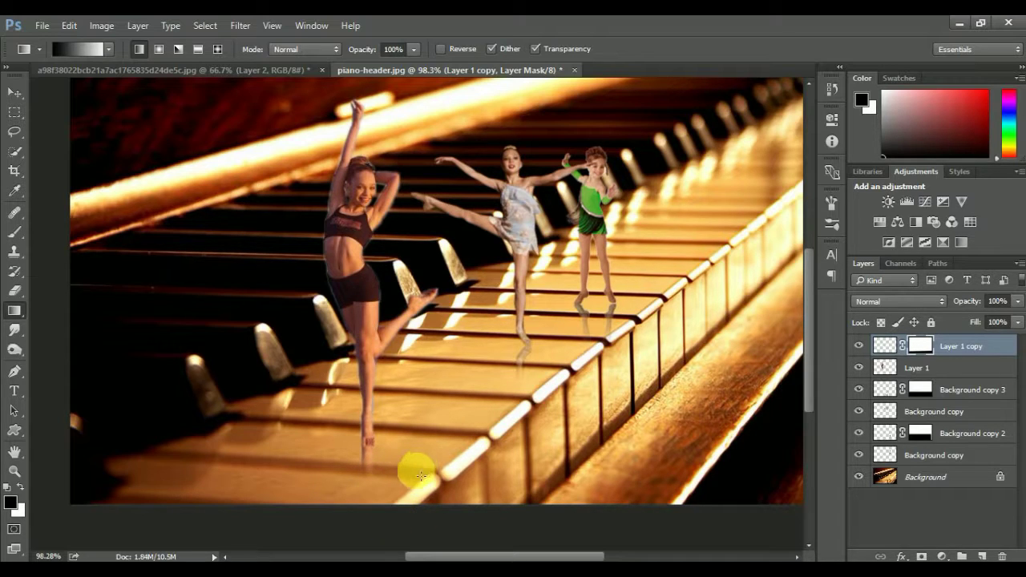
pyautogui.moveTo(368, 507); pyautogui.dragTo(372, 445)
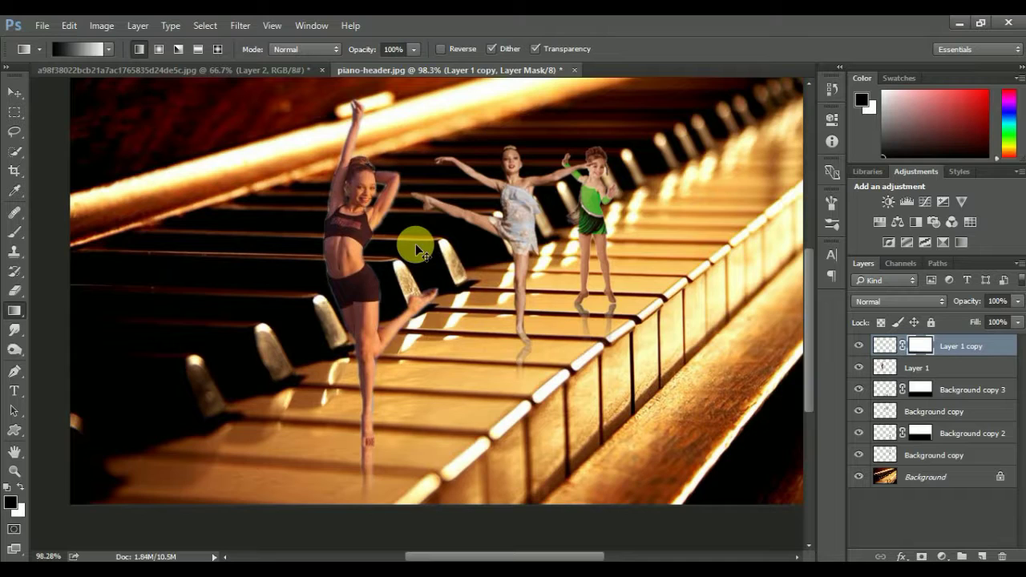
pyautogui.hotkey('ctrl', '-')
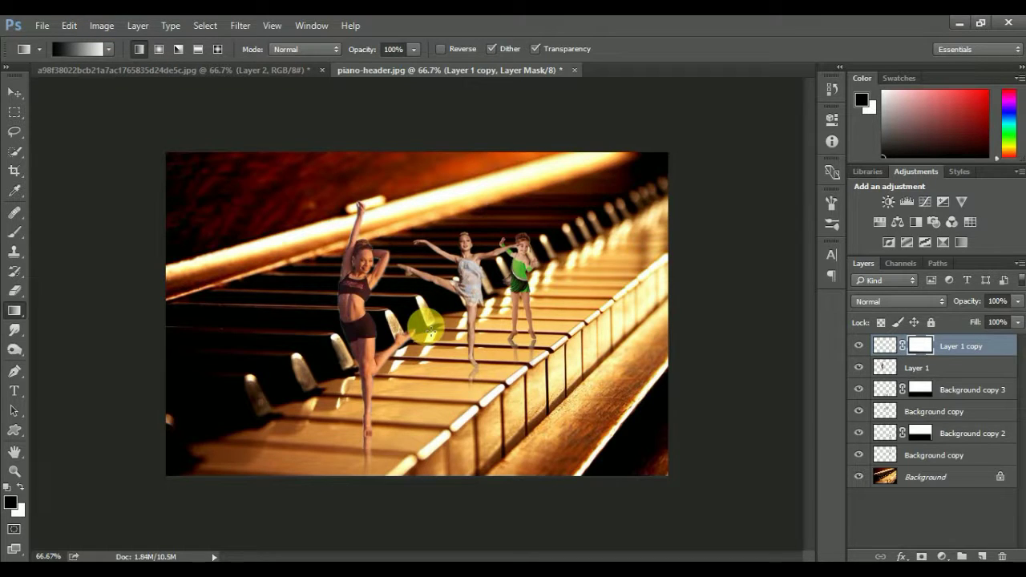
# - Open Camera Raw on the piano Background and set Highlights +25, Blacks -26, Clarity +18
pyautogui.click(958, 479)
pyautogui.click(238, 26)
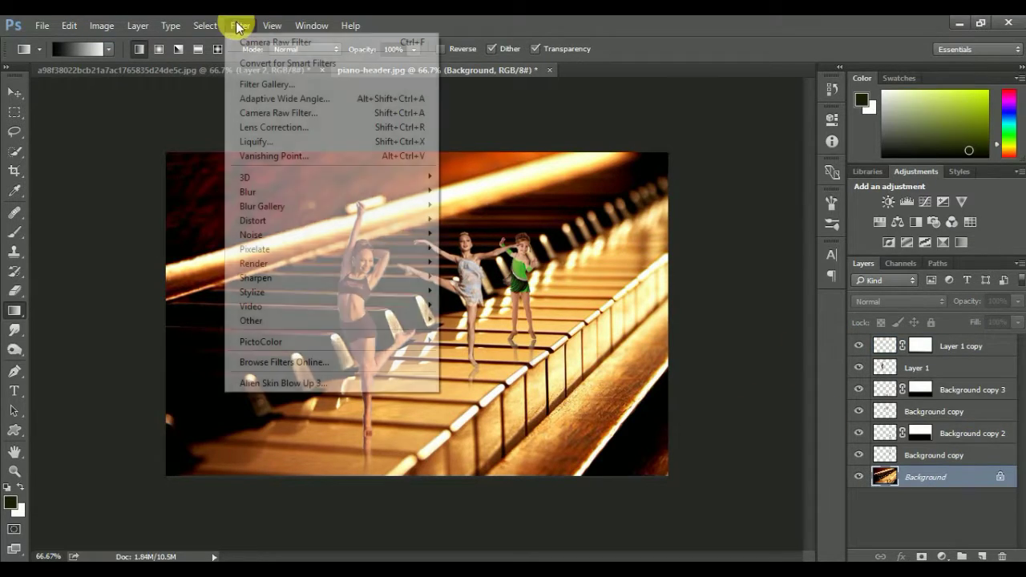
pyautogui.click(282, 113)
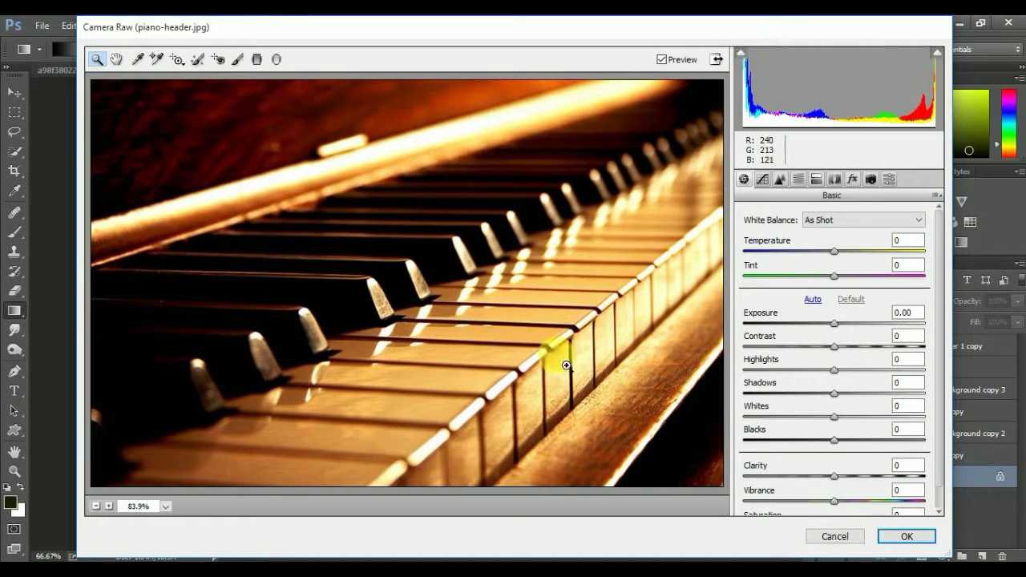
pyautogui.moveTo(833, 370); pyautogui.dragTo(856, 370)
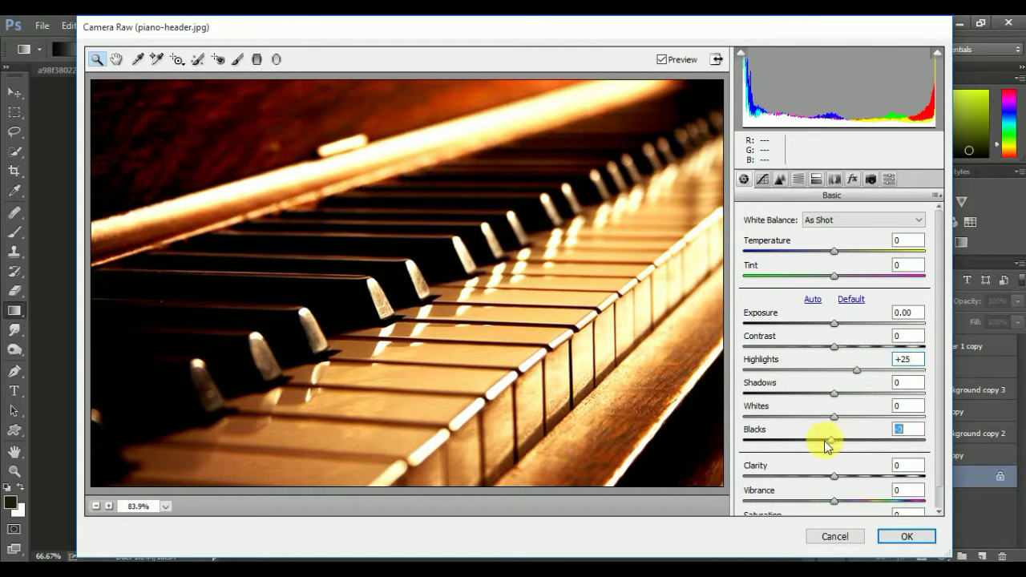
pyautogui.moveTo(828, 445); pyautogui.dragTo(813, 446)
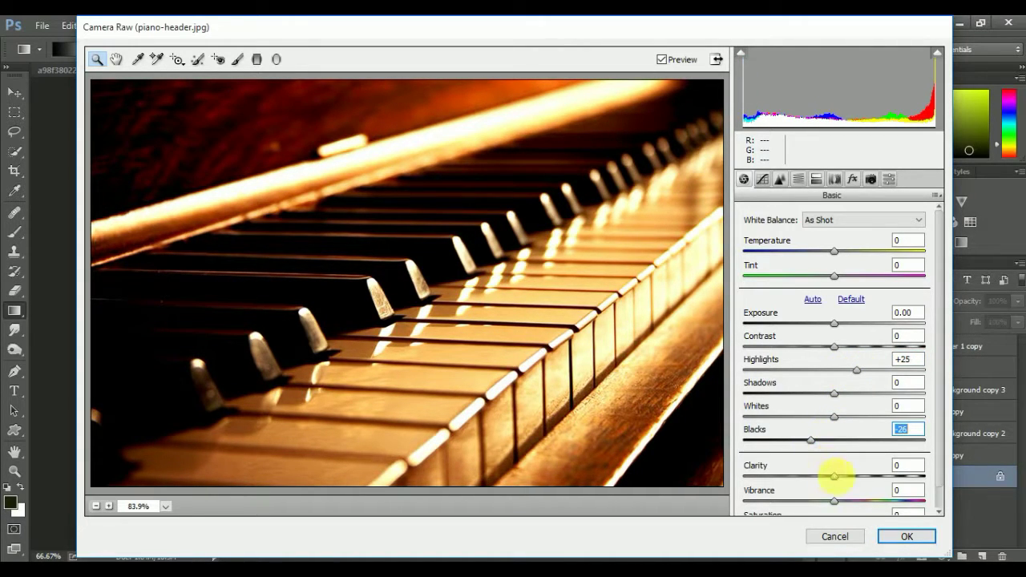
pyautogui.moveTo(834, 476); pyautogui.dragTo(851, 477)
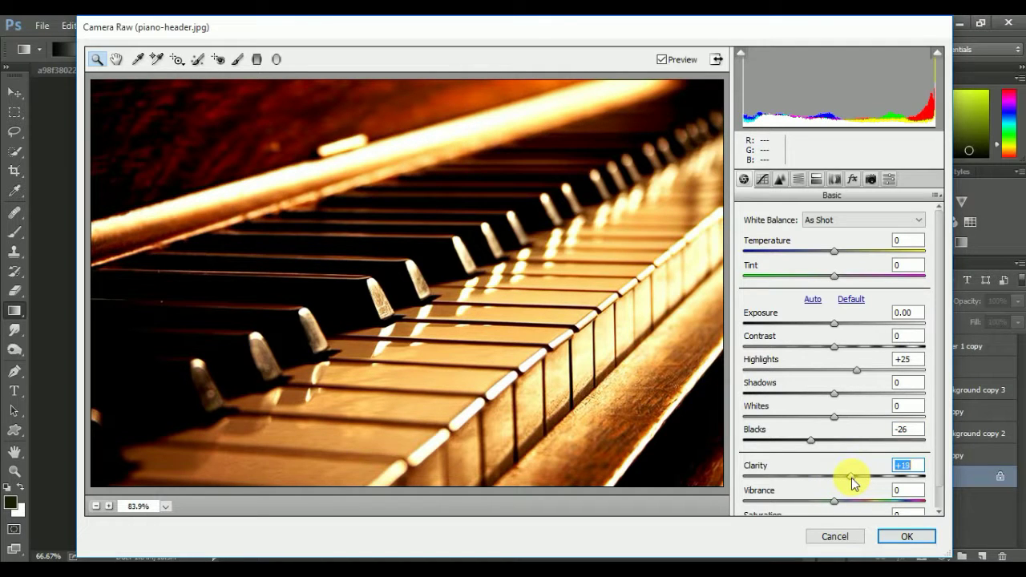
# - Shift the HSL Reds hue to +28 and apply the Camera Raw filter
pyautogui.click(852, 179)
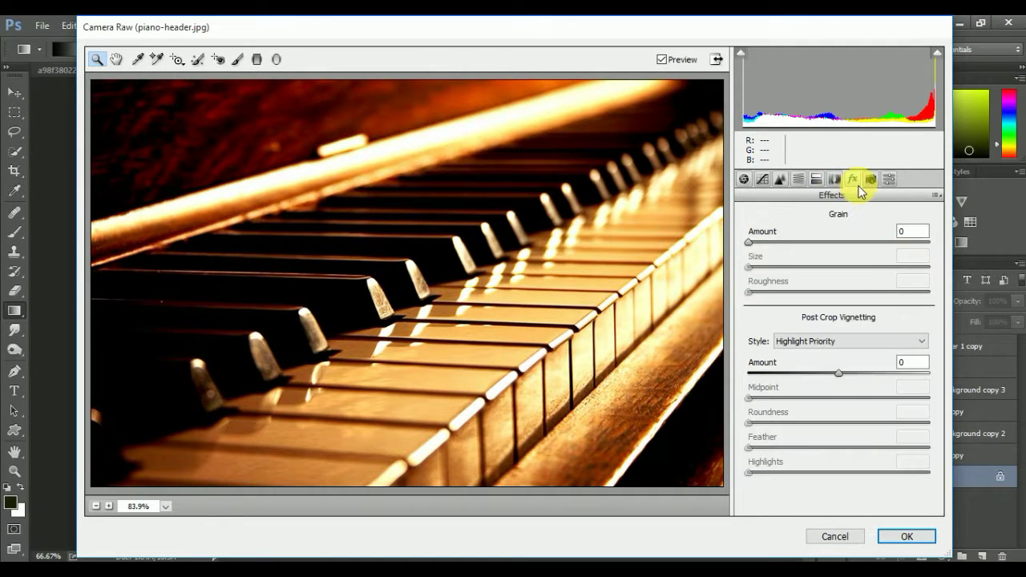
pyautogui.click(798, 180)
pyautogui.moveTo(839, 287); pyautogui.dragTo(864, 286)
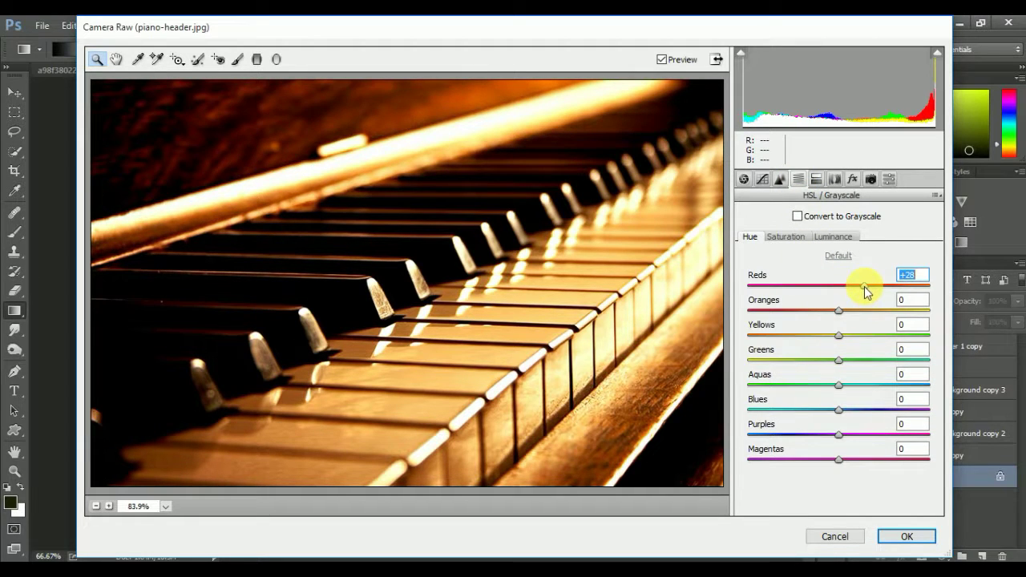
pyautogui.click(902, 537)
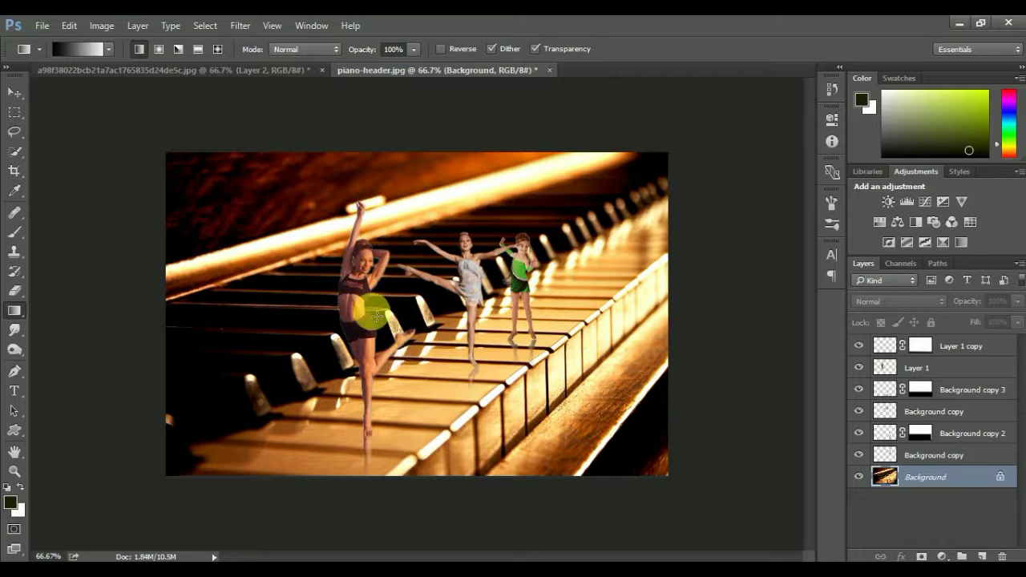
# - Save the composite to the Desktop under the name 'Miniature Man on Piano'
pyautogui.click(40, 24)
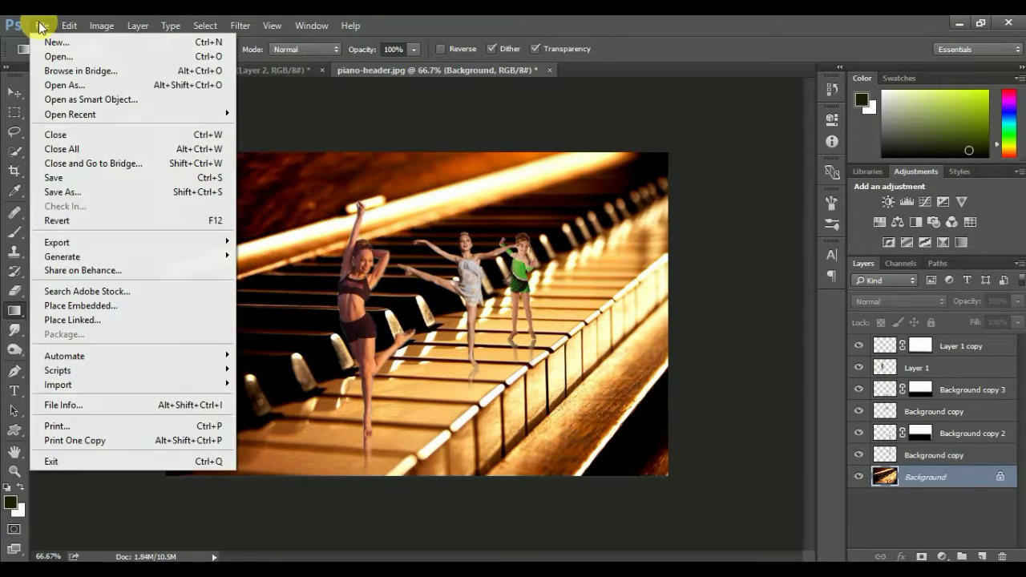
pyautogui.click(103, 191)
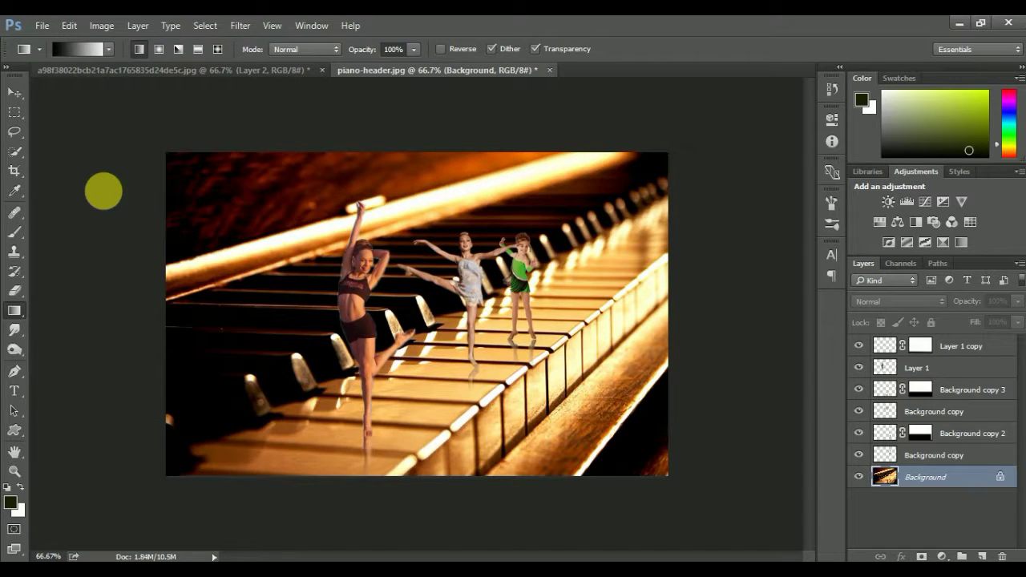
pyautogui.write('Miniature Man on Piano')
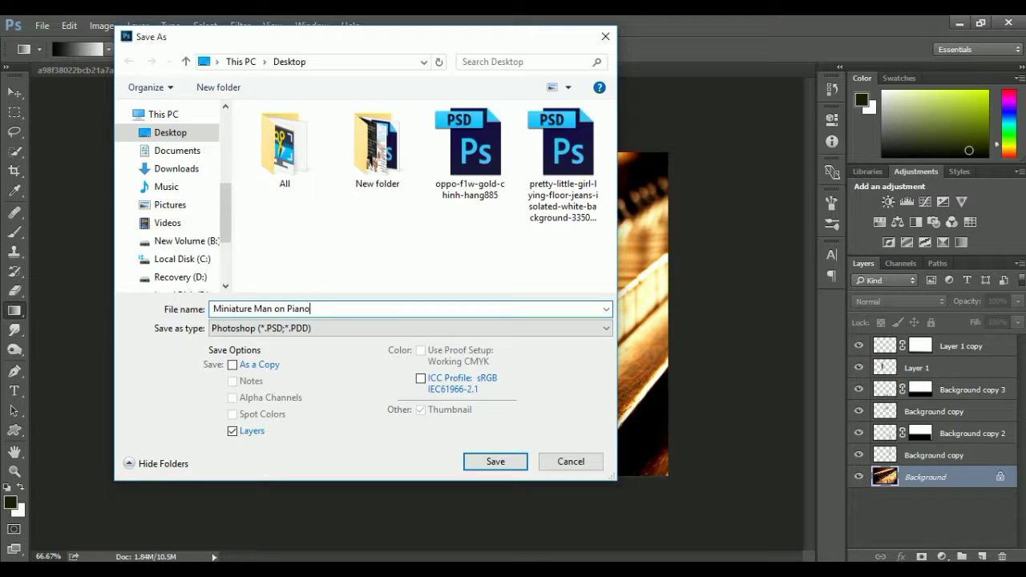
pyautogui.click(359, 315)
pyautogui.click(360, 315)
# - Save it as a JPEG with Quality 12 Maximum
pyautogui.click(390, 328)
pyautogui.click(356, 431)
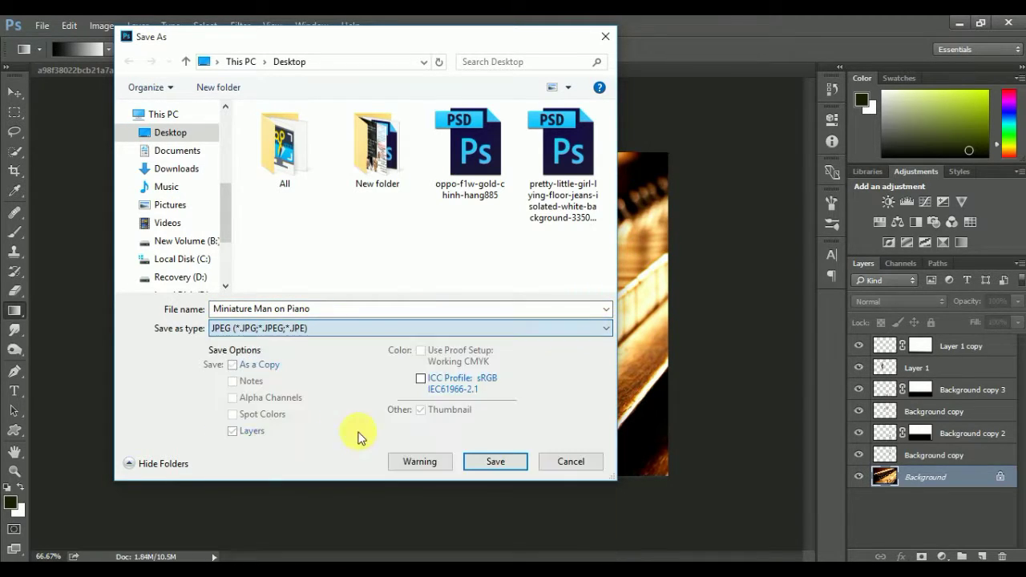
pyautogui.click(498, 461)
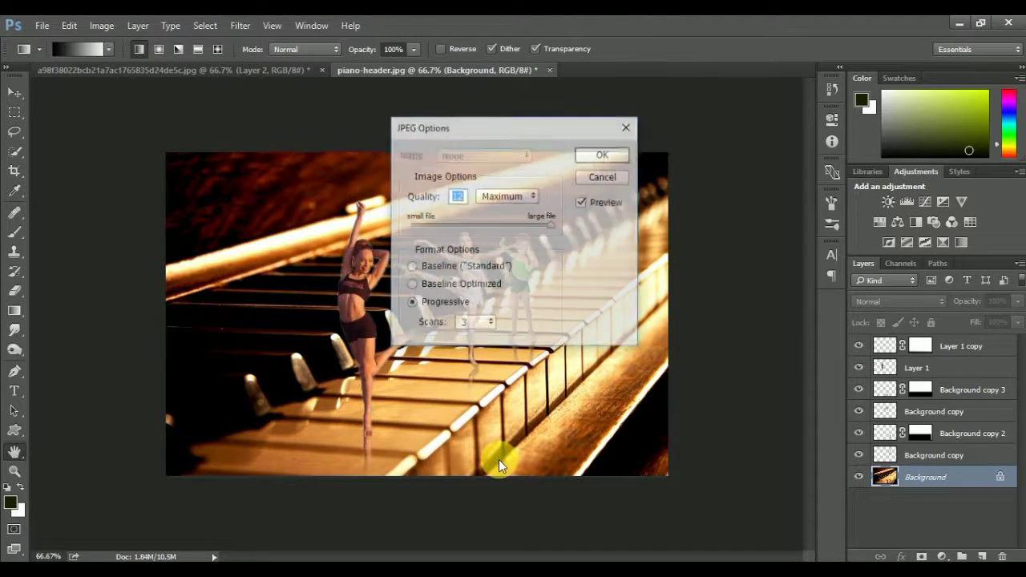
pyautogui.click(602, 153)
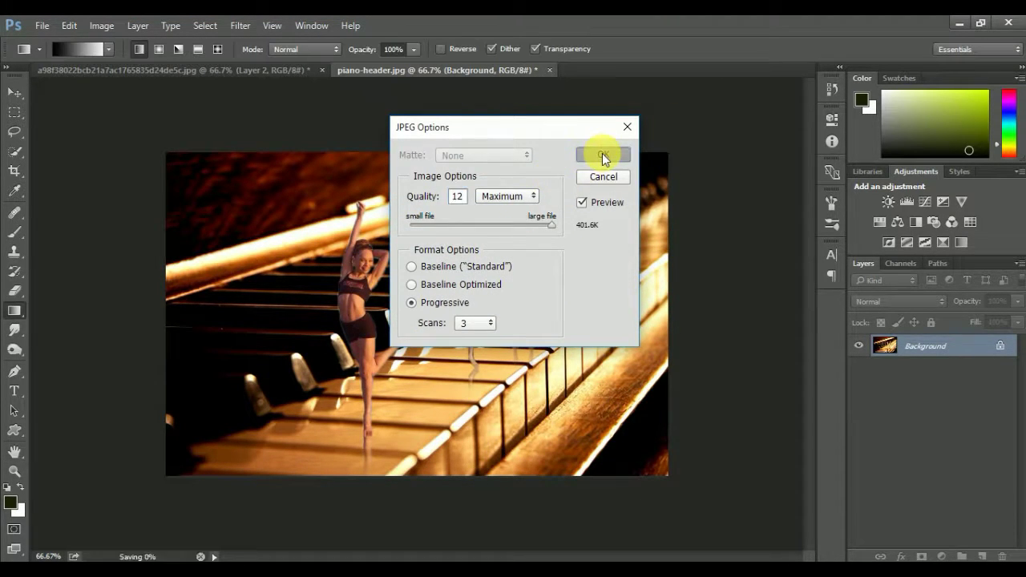